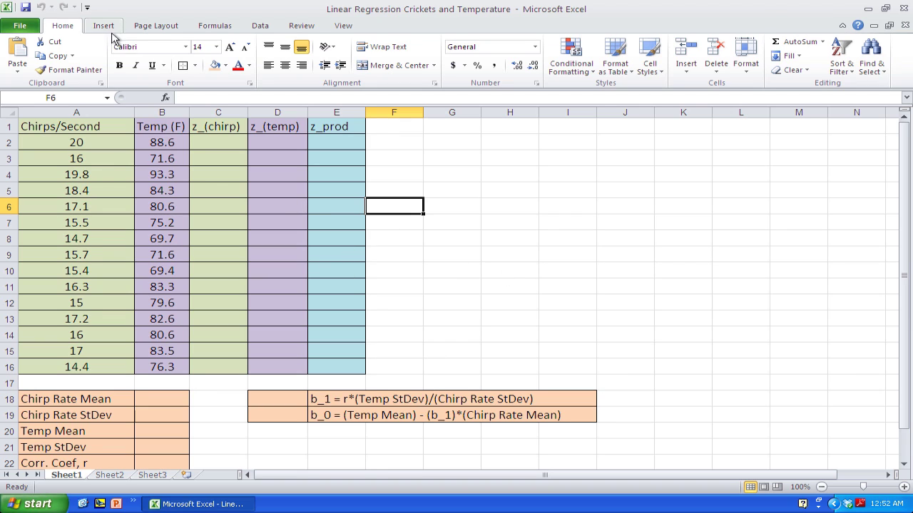
Select A2:B16 and insert a Scatter with only Markers chart of the chirp and temperature data.
{"action": "left_click_drag", "start_coordinate": [98, 141], "coordinate": [161, 364]}
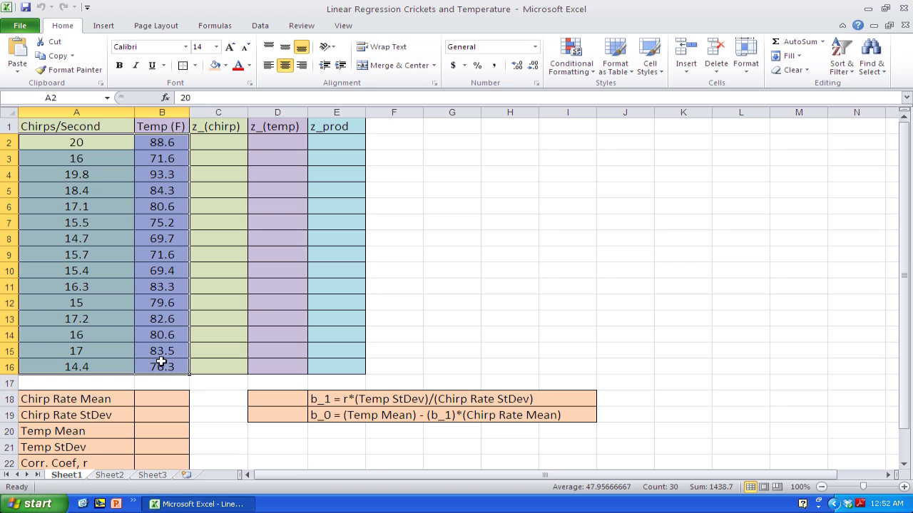
{"action": "left_click", "coordinate": [415, 335]}
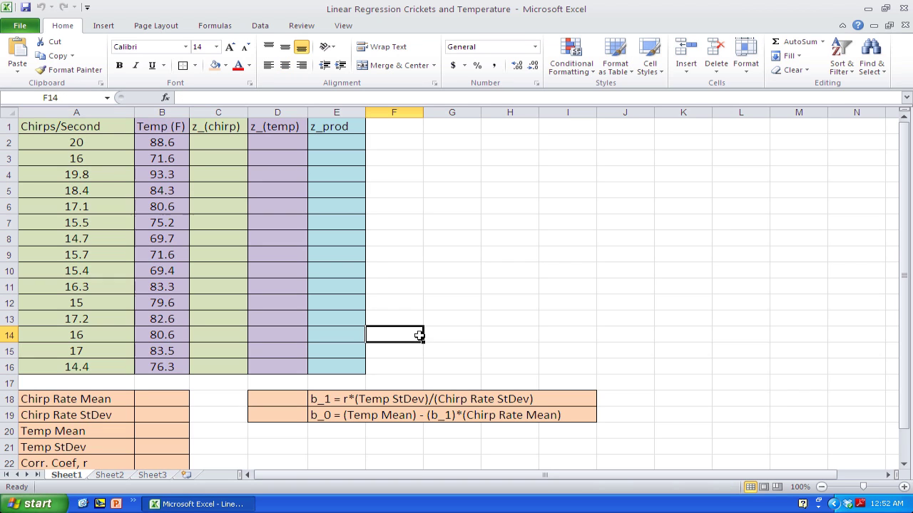
{"action": "left_click", "coordinate": [98, 146]}
{"action": "left_click_drag", "start_coordinate": [99, 152], "coordinate": [154, 361]}
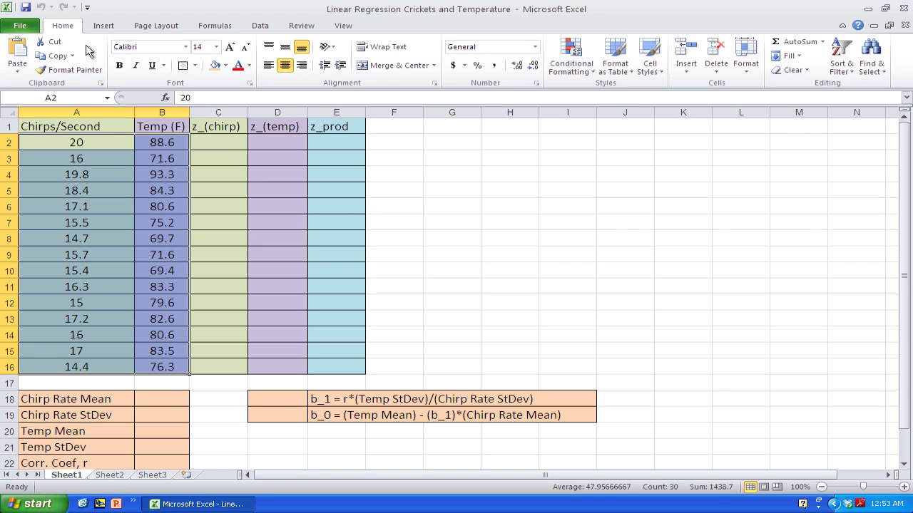
{"action": "left_click", "coordinate": [105, 27]}
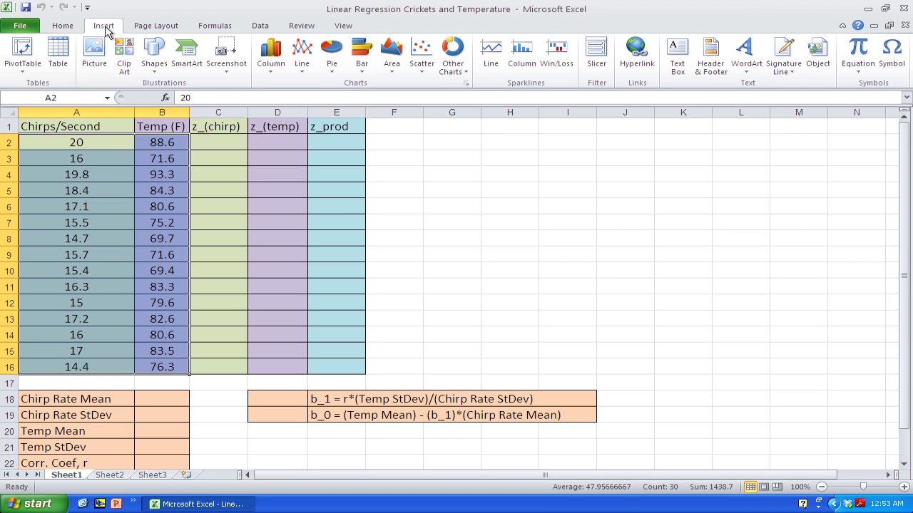
{"action": "left_click", "coordinate": [422, 53]}
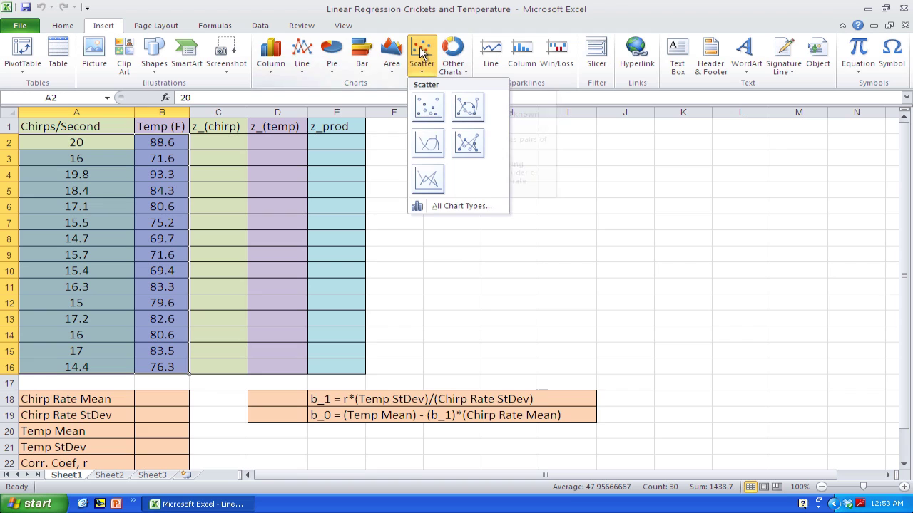
{"action": "left_click", "coordinate": [429, 109]}
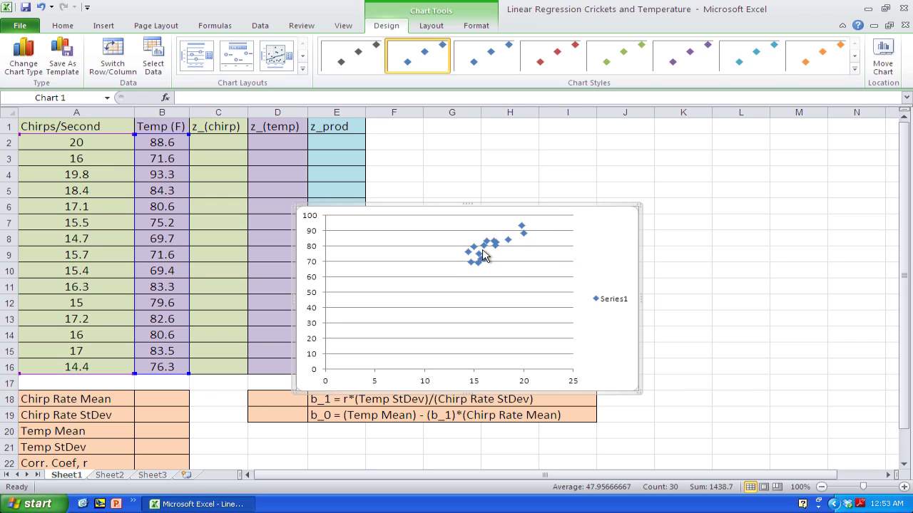
Fix the horizontal axis bounds at minimum 13 and maximum 21.
{"action": "double_click", "coordinate": [476, 383]}
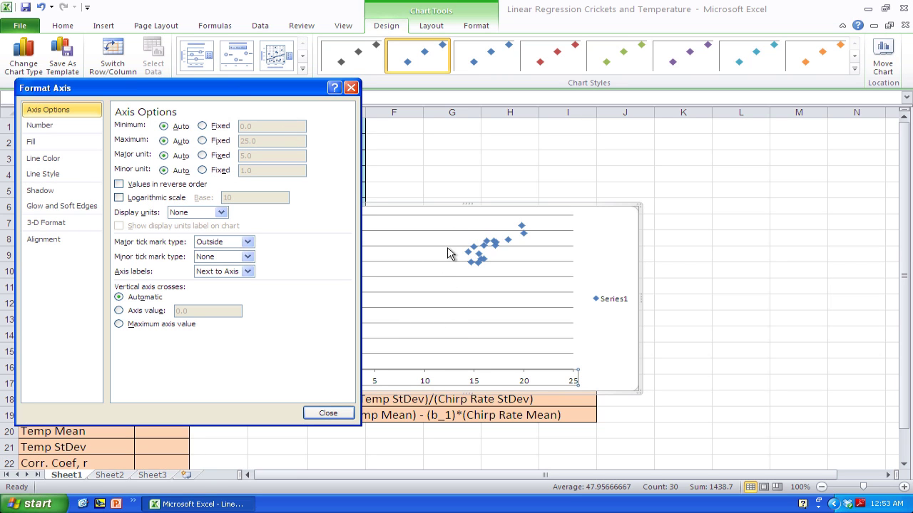
{"action": "left_click_drag", "start_coordinate": [271, 88], "coordinate": [507, 124]}
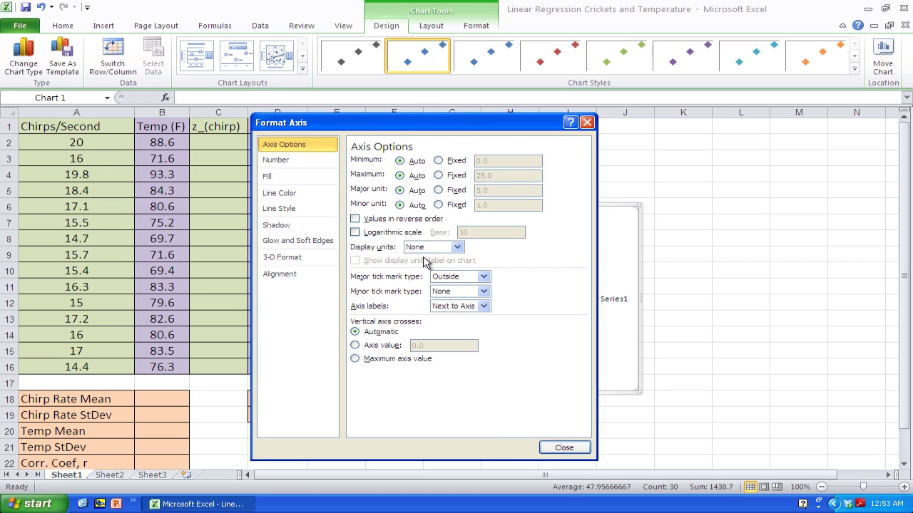
{"action": "left_click", "coordinate": [438, 176]}
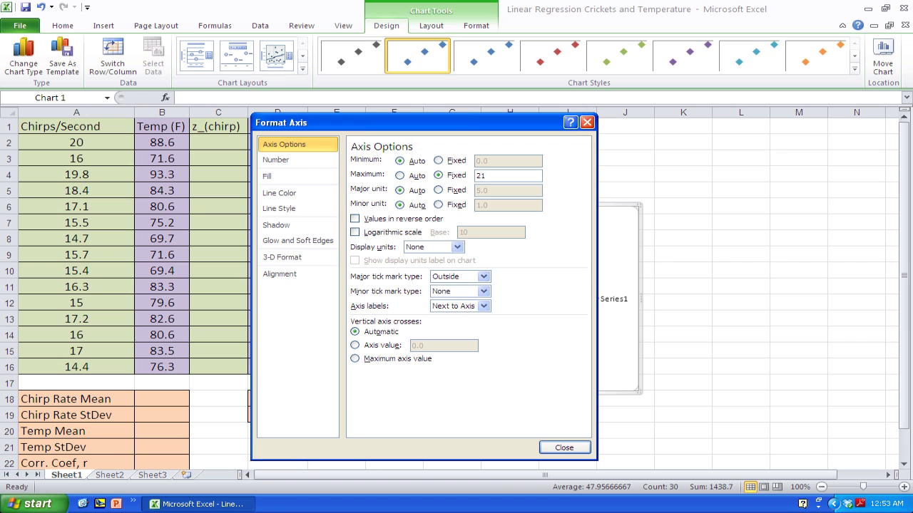
{"action": "key", "text": "Return"}
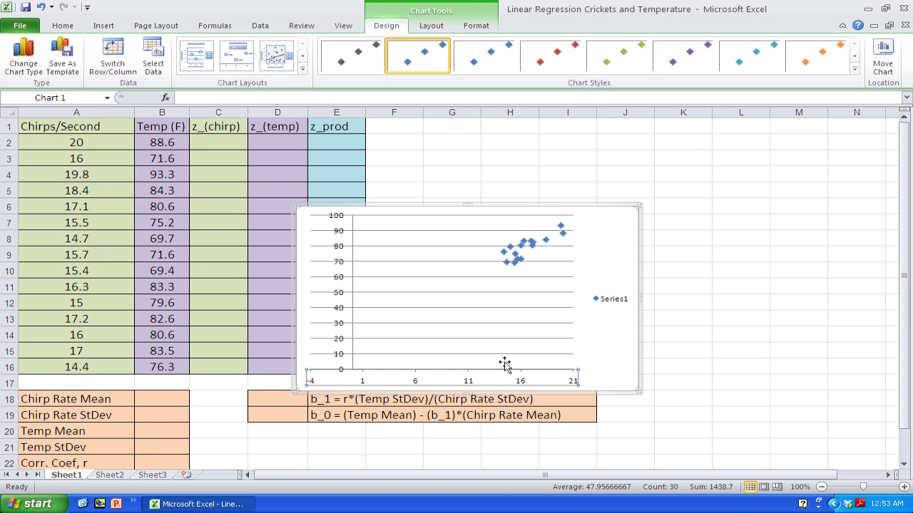
{"action": "double_click", "coordinate": [519, 379]}
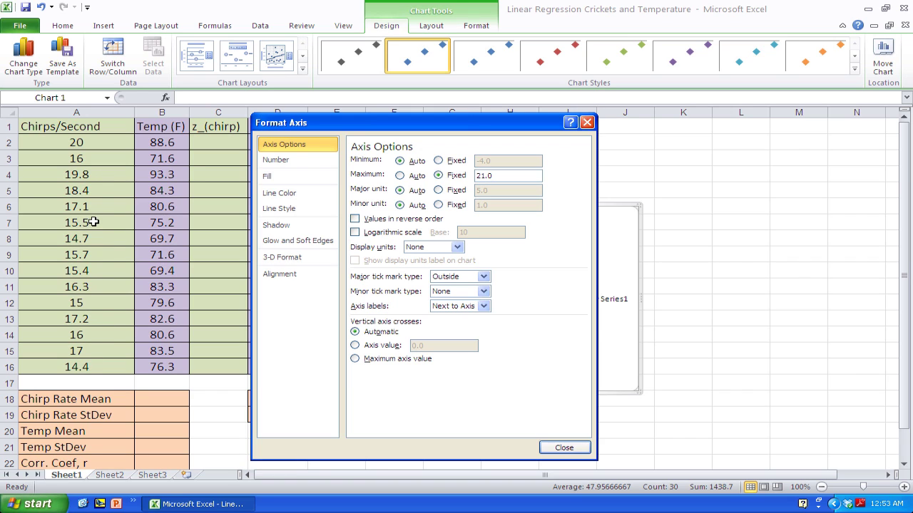
{"action": "left_click", "coordinate": [438, 162]}
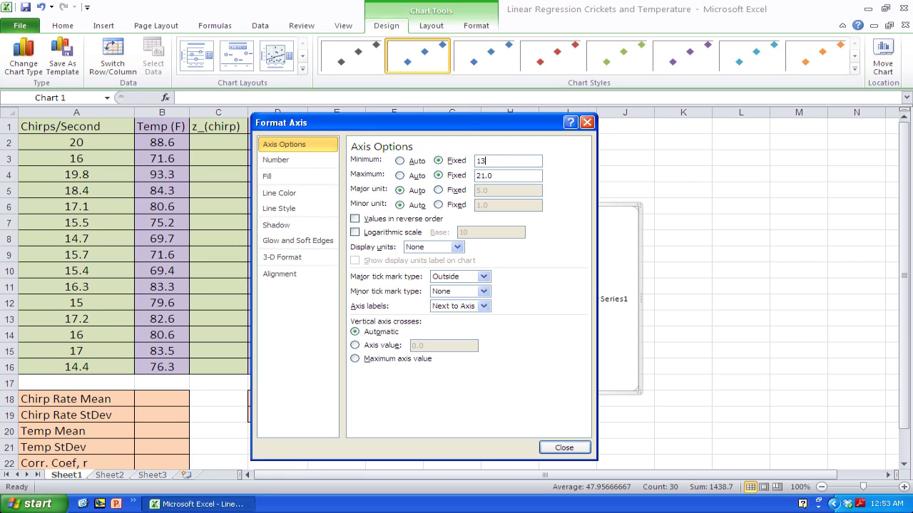
{"action": "left_click", "coordinate": [565, 448]}
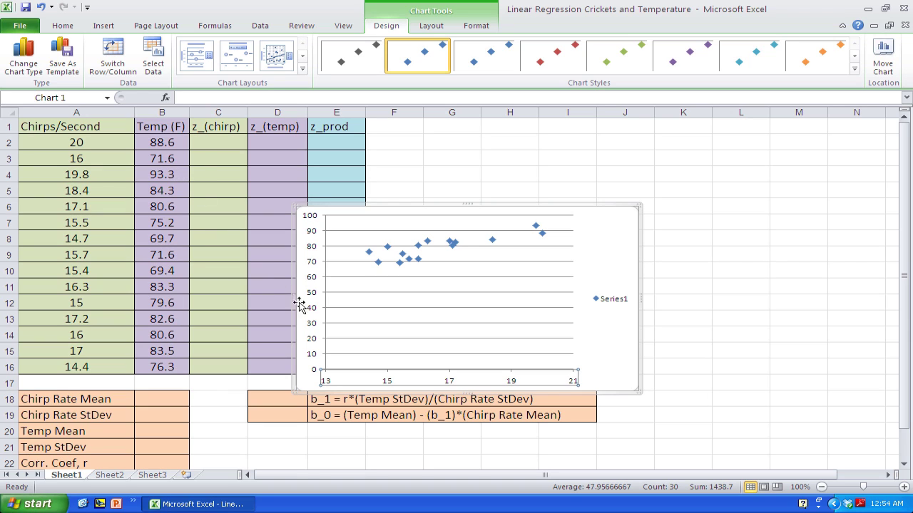
Fix the vertical axis at minimum 65 and maximum 95, then move the chart up and right.
{"action": "double_click", "coordinate": [315, 283]}
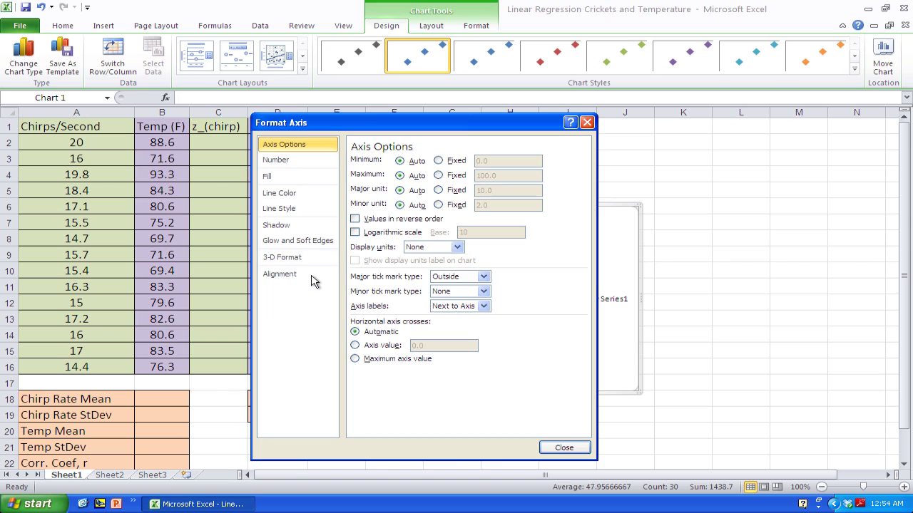
{"action": "left_click", "coordinate": [437, 161]}
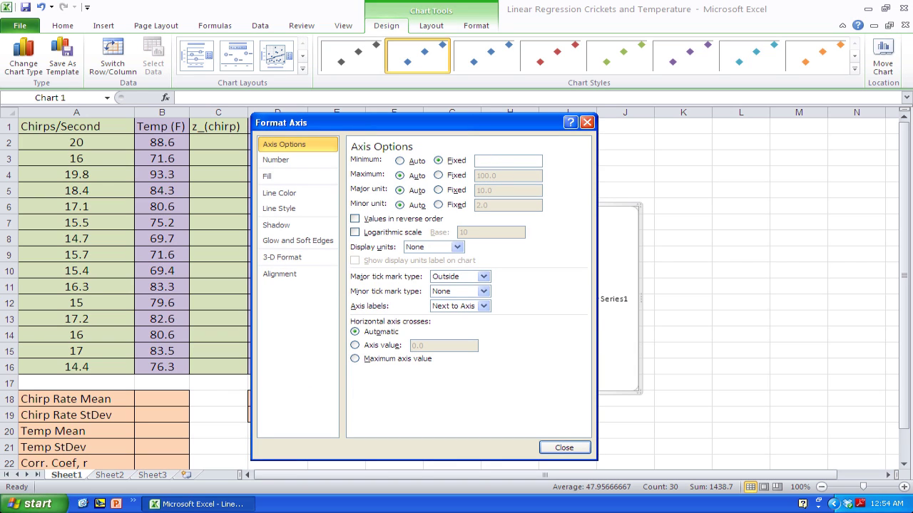
{"action": "left_click", "coordinate": [439, 175]}
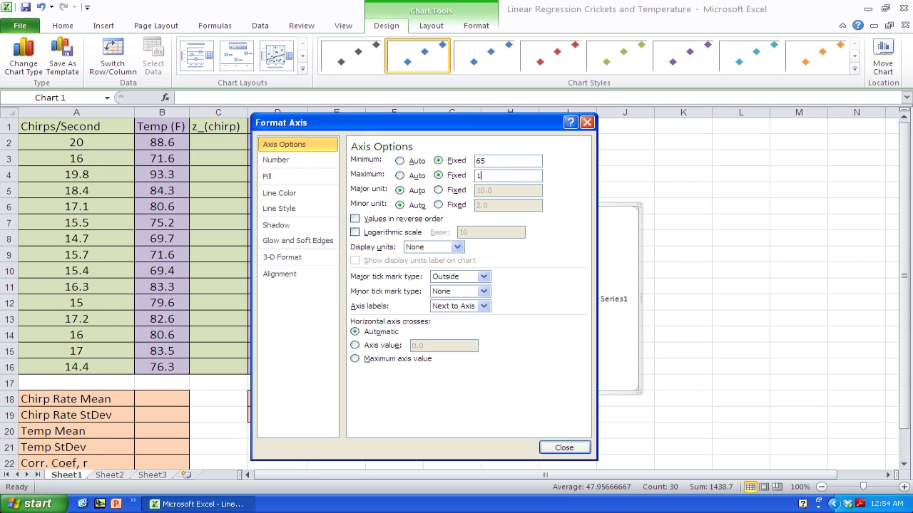
{"action": "type", "text": "95"}
{"action": "left_click", "coordinate": [564, 448]}
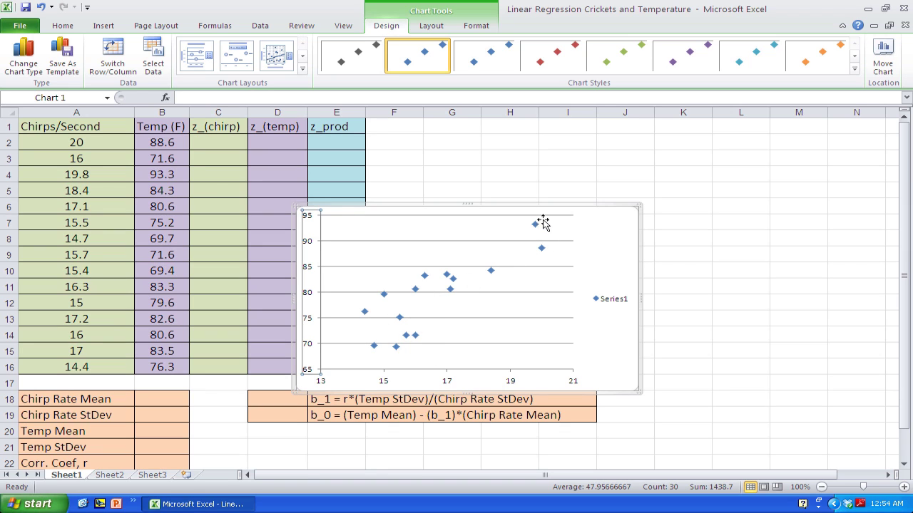
{"action": "left_click_drag", "start_coordinate": [457, 210], "coordinate": [671, 134]}
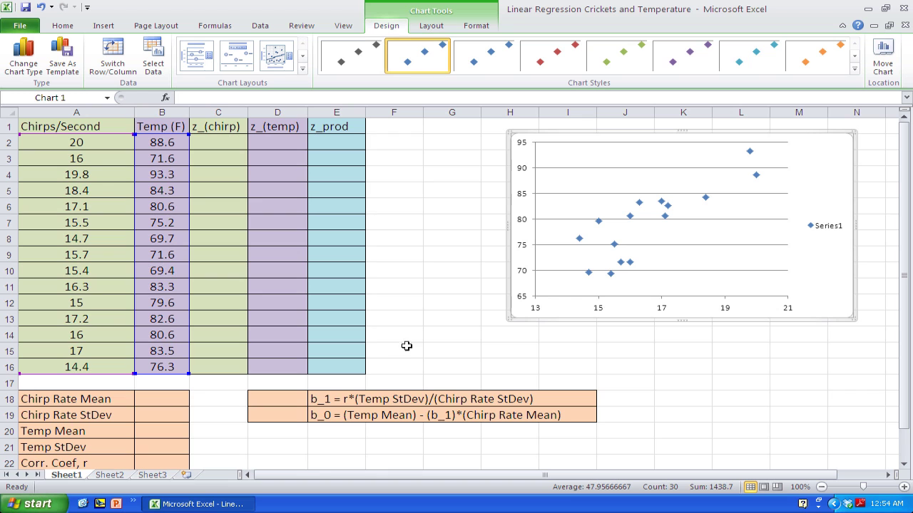
Minimize the ribbon and return to cell B18 on the worksheet.
{"action": "left_click", "coordinate": [841, 26]}
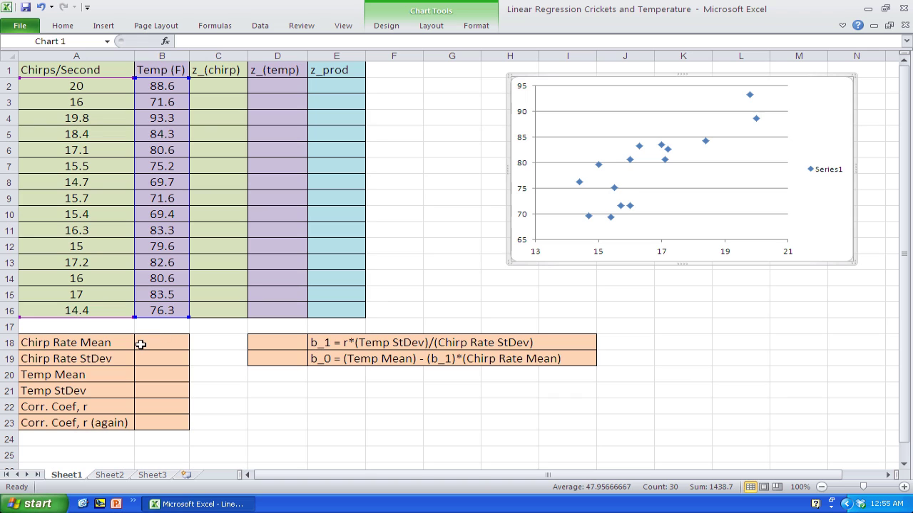
{"action": "left_click", "coordinate": [95, 346]}
Enter =AVERAGE(A2:A16) in B18 for the chirp-rate mean, 16.5667.
{"action": "left_click", "coordinate": [147, 342]}
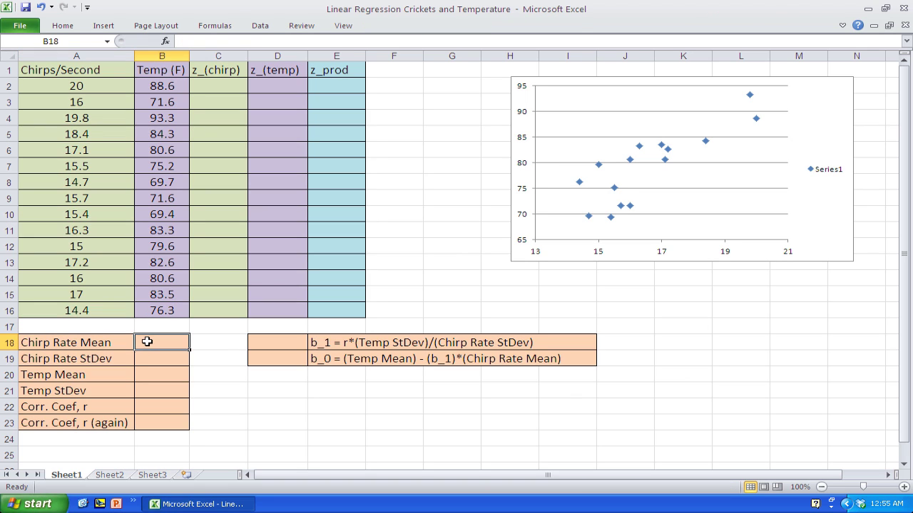
{"action": "type", "text": "=a"}
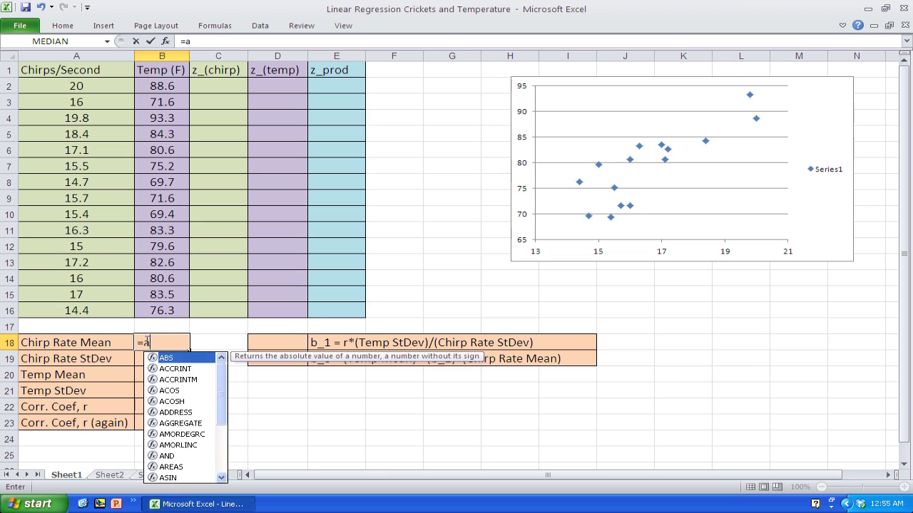
{"action": "type", "text": "verage("}
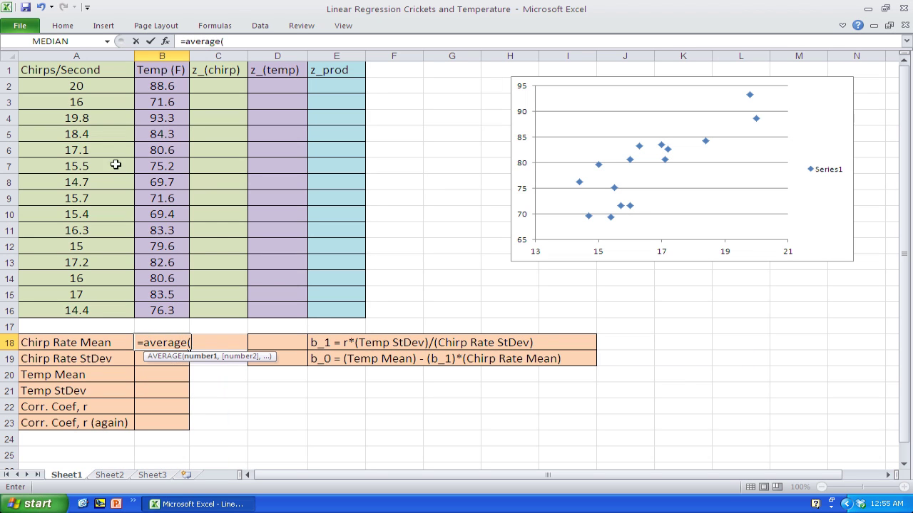
{"action": "left_click", "coordinate": [103, 87]}
{"action": "left_click_drag", "start_coordinate": [103, 87], "coordinate": [96, 311]}
{"action": "type", "text": ")"}
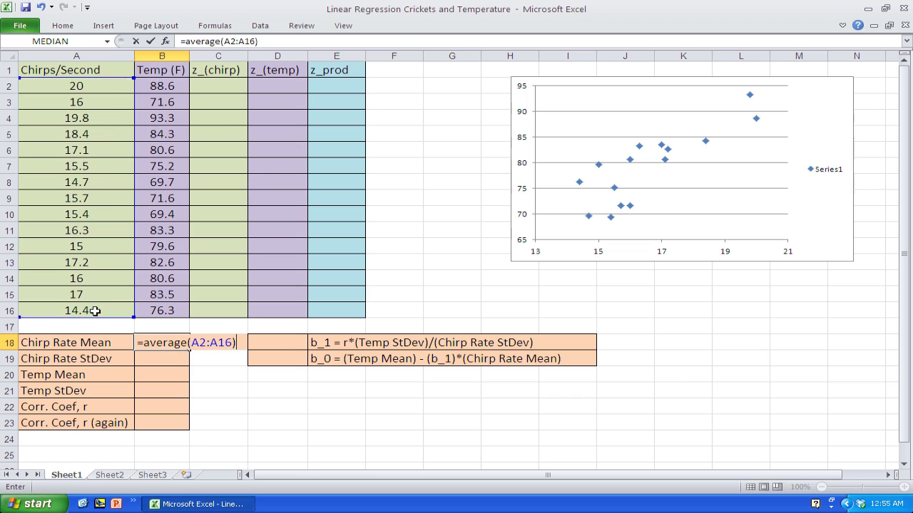
{"action": "key", "text": "Return"}
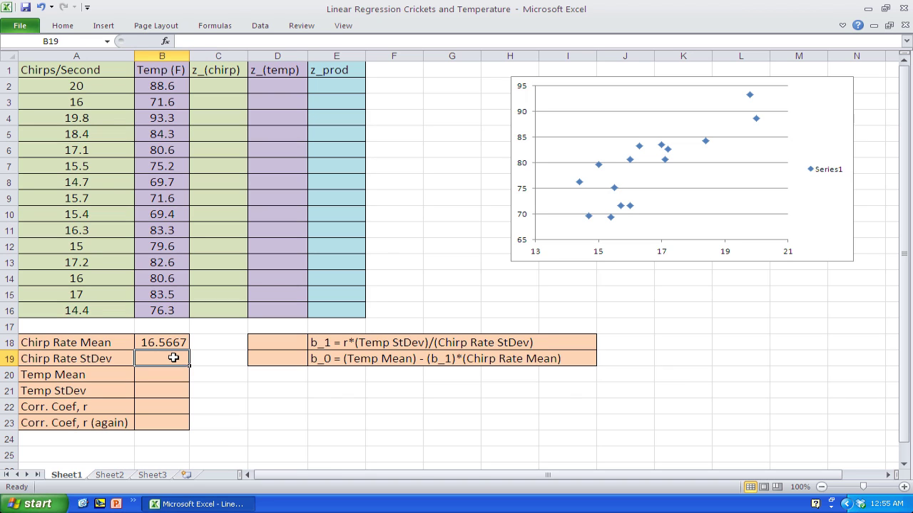
Enter =STDEV(A2:A16) in B19 for the chirp-rate standard deviation.
{"action": "type", "text": "="}
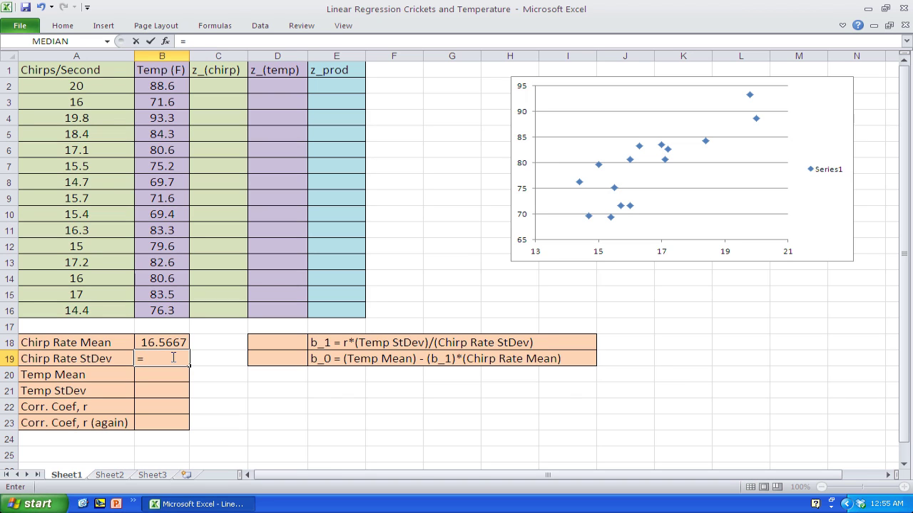
{"action": "type", "text": "sdt"}
{"action": "key", "text": "BackSpace"}
{"action": "key", "text": "BackSpace"}
{"action": "type", "text": "t"}
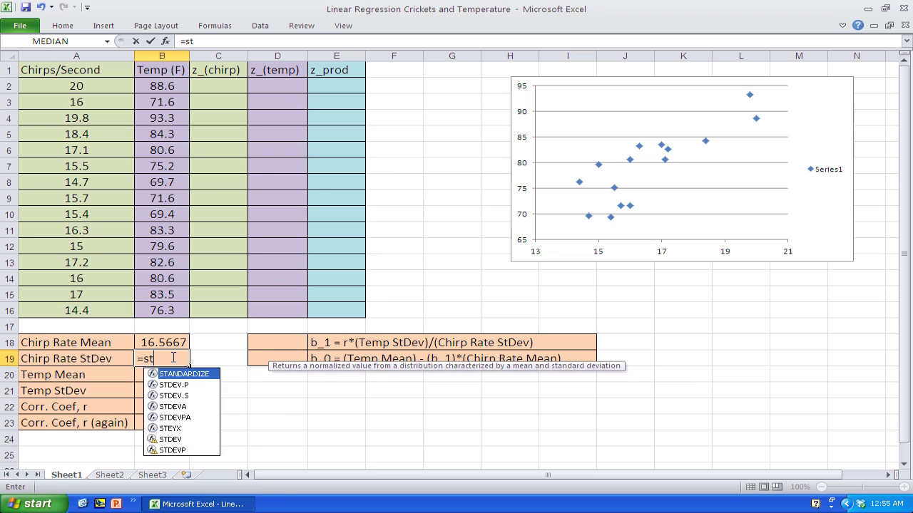
{"action": "type", "text": "dev("}
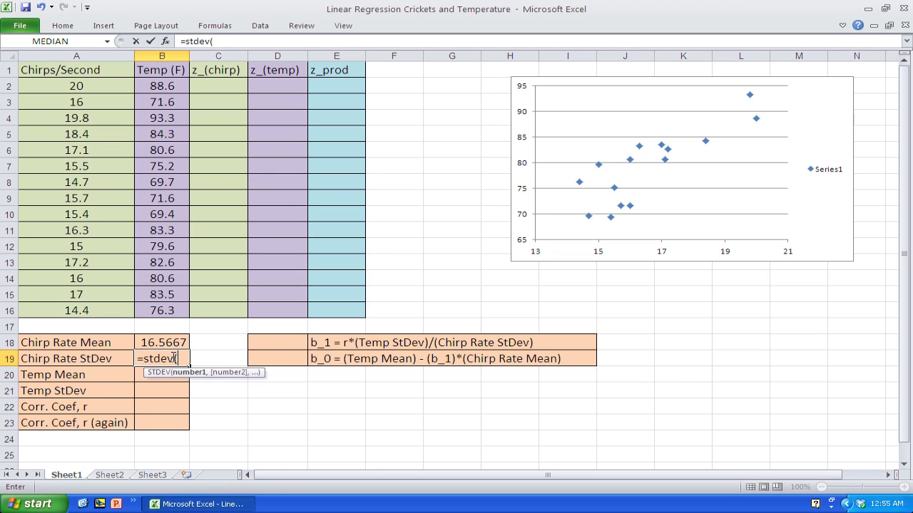
{"action": "left_click", "coordinate": [53, 92]}
{"action": "left_click_drag", "start_coordinate": [52, 92], "coordinate": [47, 314]}
{"action": "key", "text": "Return"}
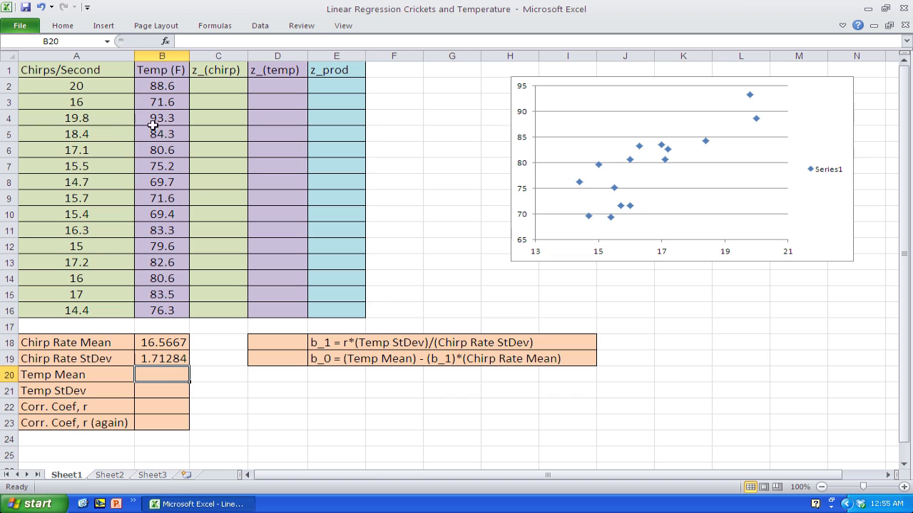
Enter =AVERAGE(B2:B16) in B20 for the temperature mean, 79.3467.
{"action": "type", "text": "=aver"}
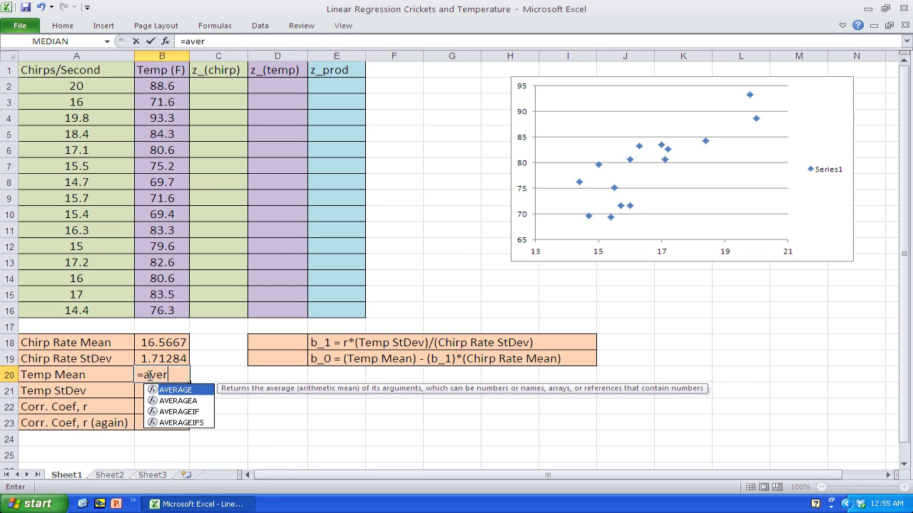
{"action": "type", "text": "age("}
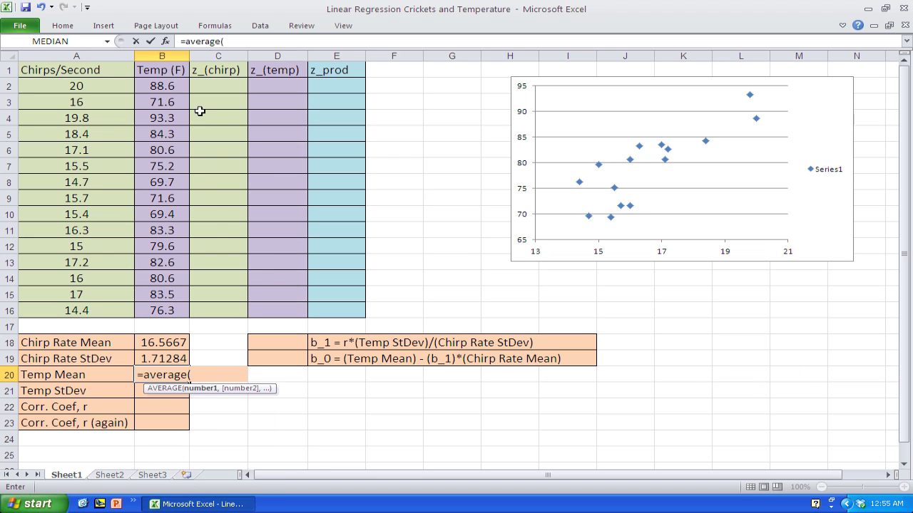
{"action": "left_click_drag", "start_coordinate": [163, 86], "coordinate": [169, 312]}
{"action": "type", "text": ")"}
{"action": "key", "text": "Return"}
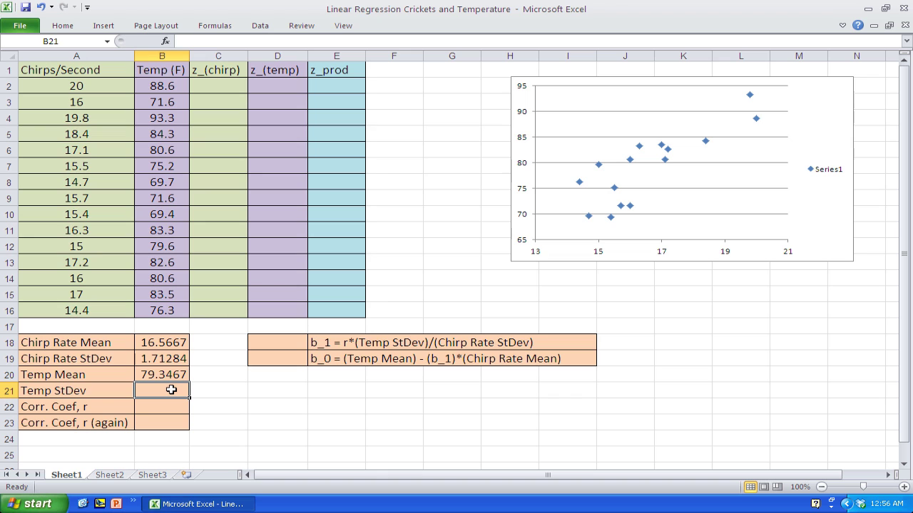
Enter =STDEV(B2:B16) in B21 for the temperature standard deviation, 7.02047.
{"action": "type", "text": "="}
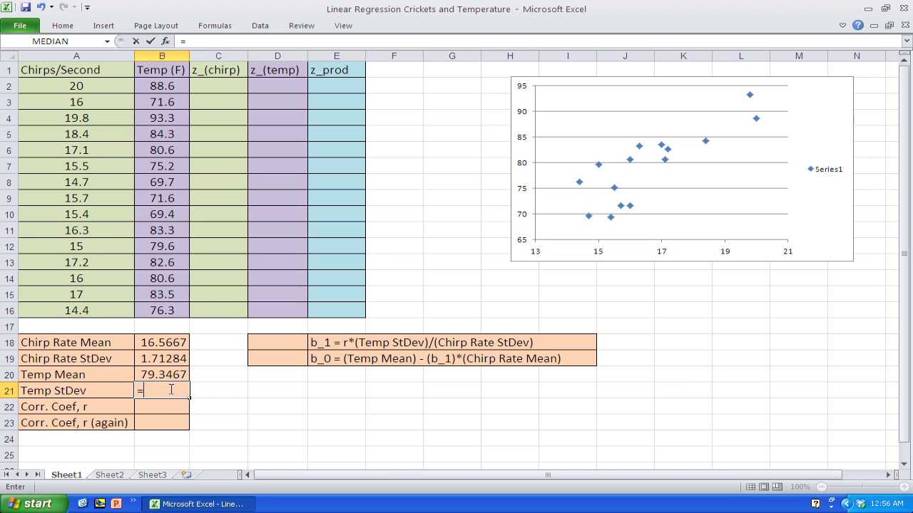
{"action": "type", "text": "stdev"}
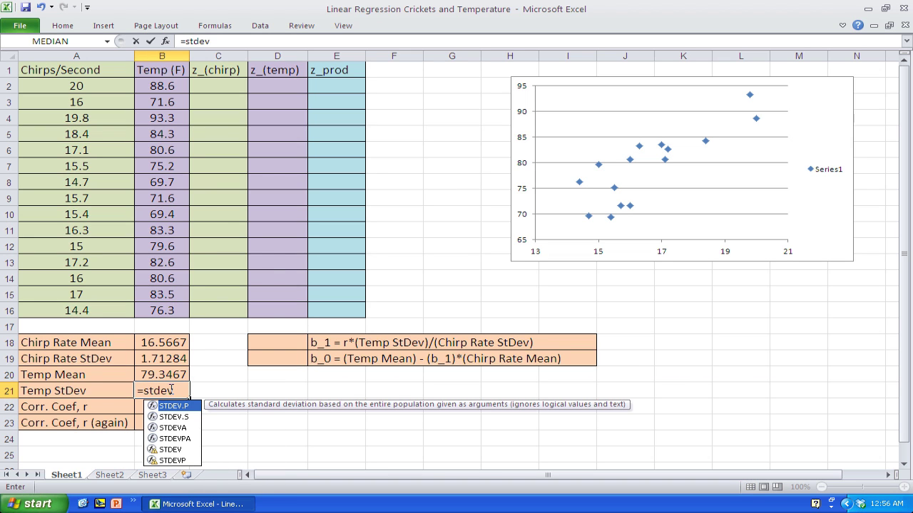
{"action": "type", "text": "("}
{"action": "left_click", "coordinate": [152, 86]}
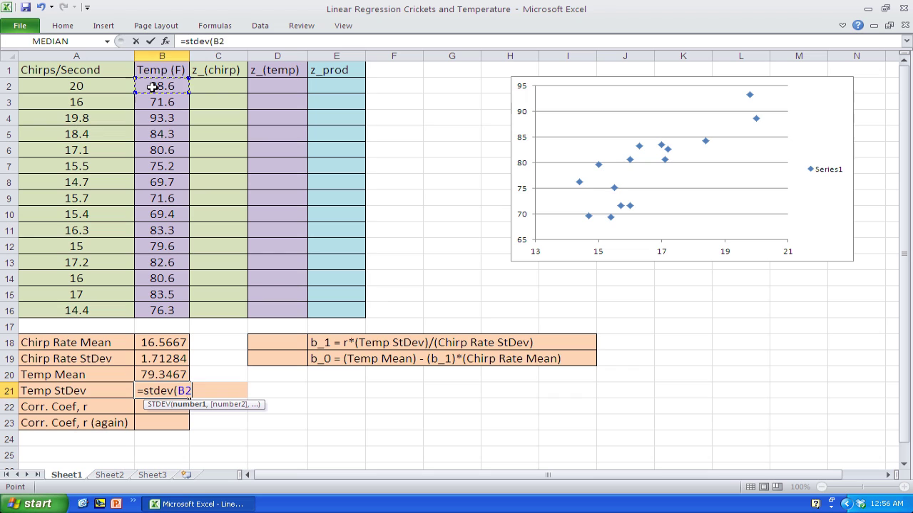
{"action": "left_click_drag", "start_coordinate": [153, 86], "coordinate": [170, 309]}
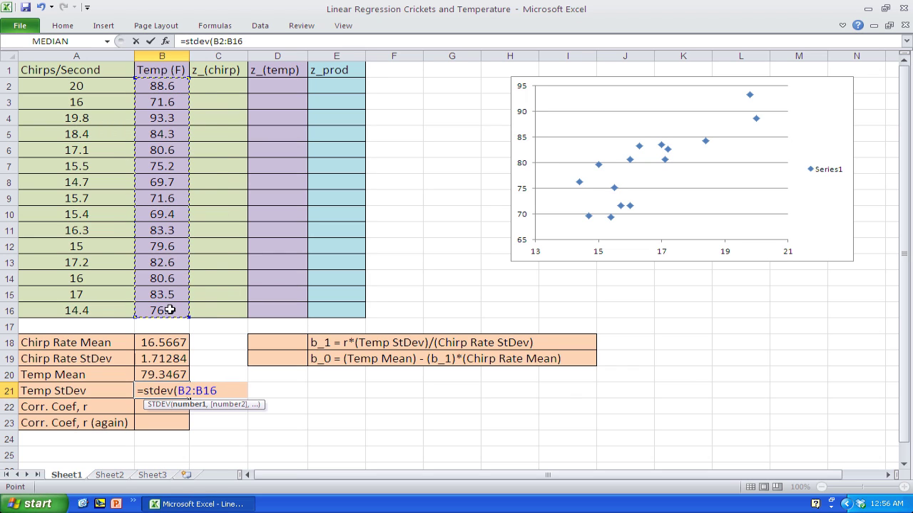
{"action": "type", "text": ")"}
{"action": "key", "text": "Return"}
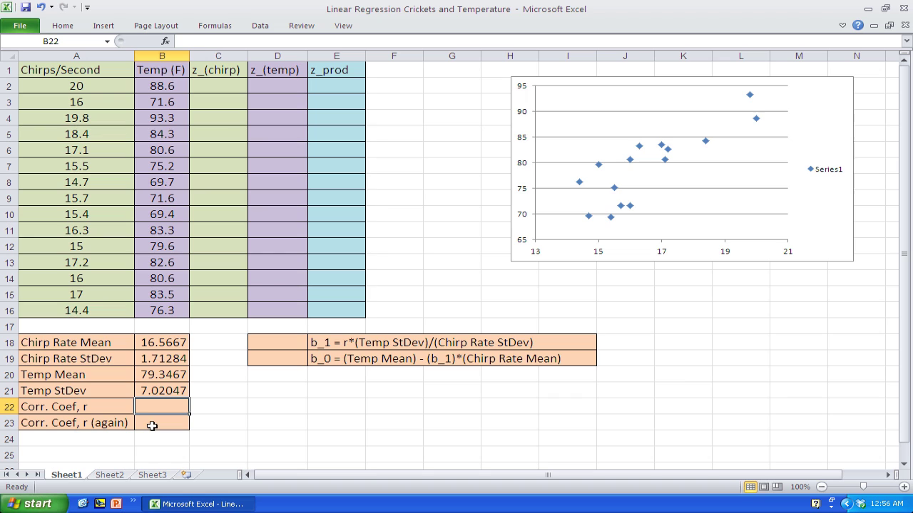
Enter =(A2-$B$18)/$B$19 in C2, giving the first chirp z-score 2.00447.
{"action": "left_click", "coordinate": [216, 85]}
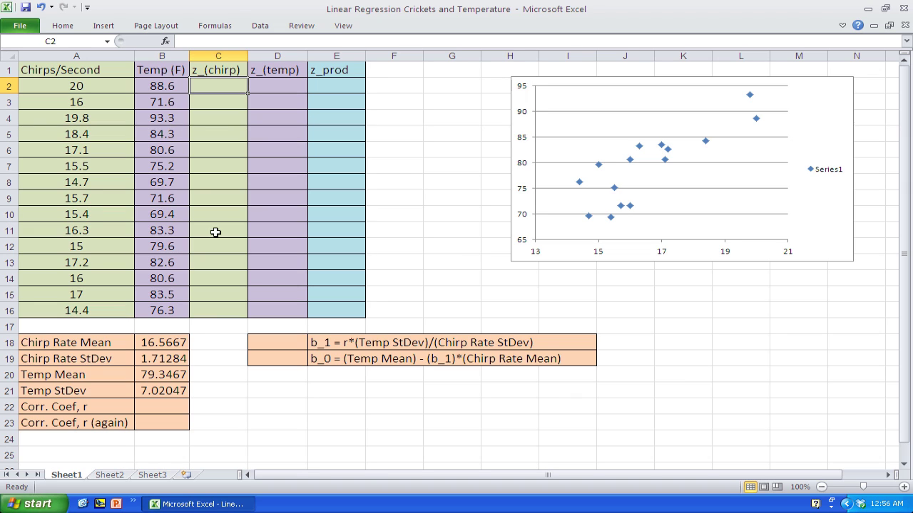
{"action": "type", "text": "=("}
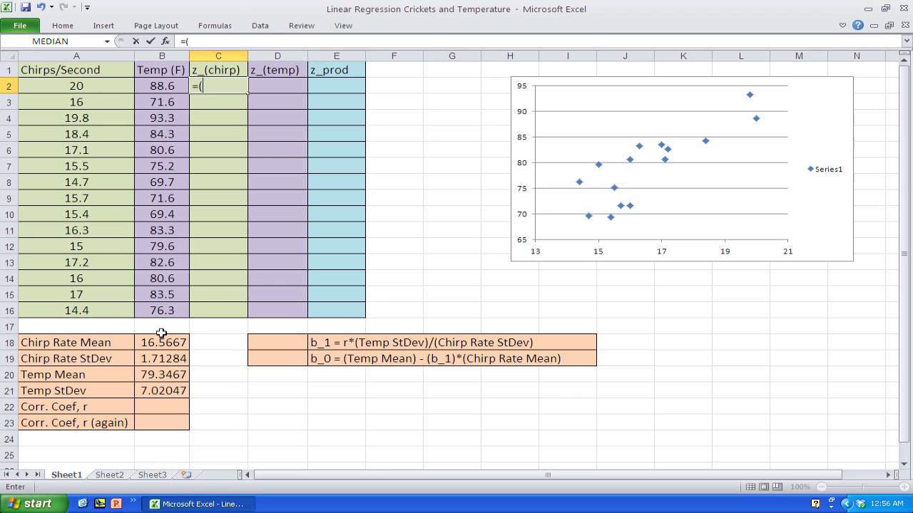
{"action": "left_click", "coordinate": [106, 84]}
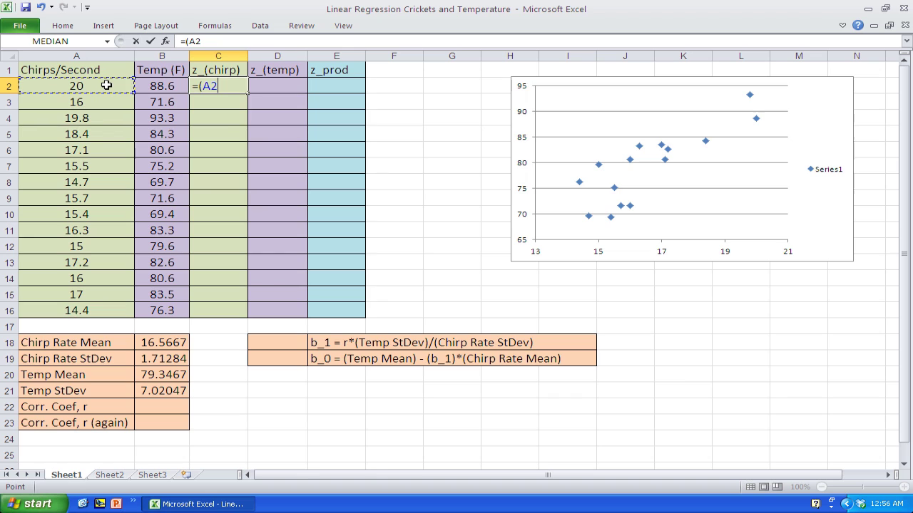
{"action": "type", "text": "-"}
{"action": "left_click", "coordinate": [177, 343]}
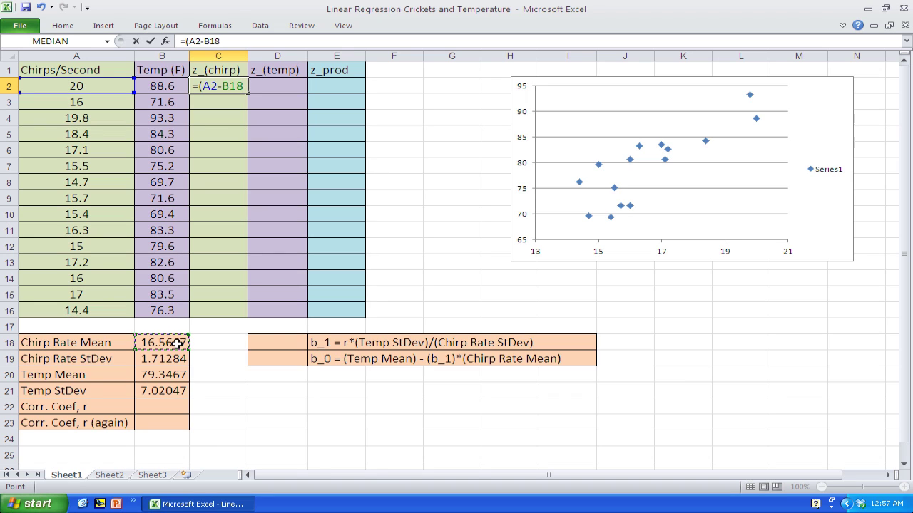
{"action": "type", "text": ")/"}
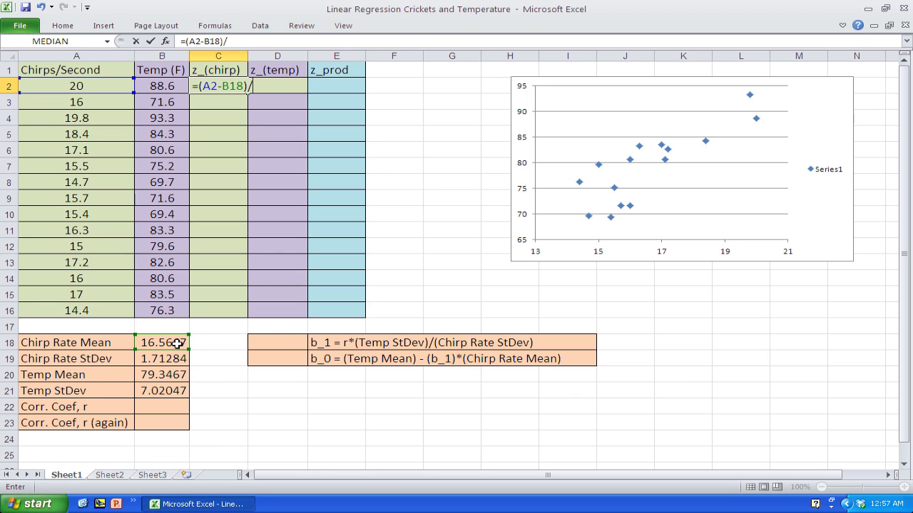
{"action": "left_click", "coordinate": [164, 361]}
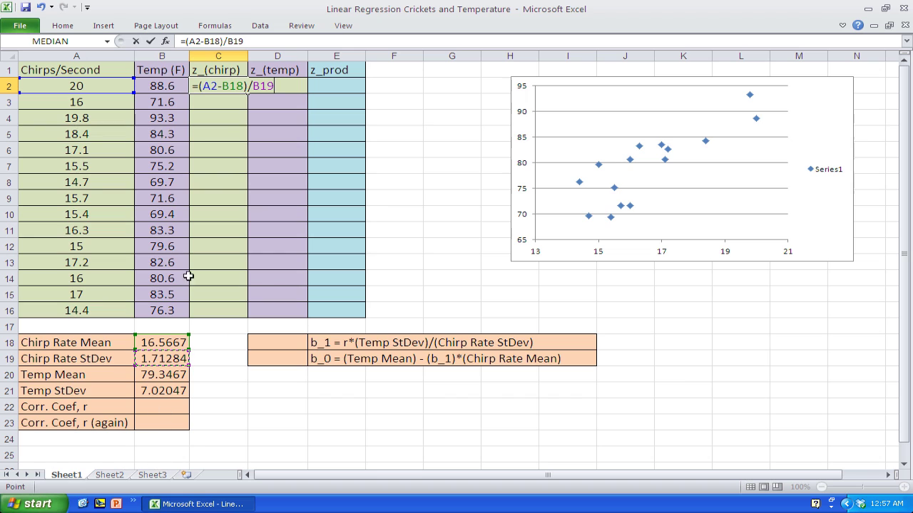
{"action": "left_click", "coordinate": [223, 86]}
{"action": "type", "text": "$B$"}
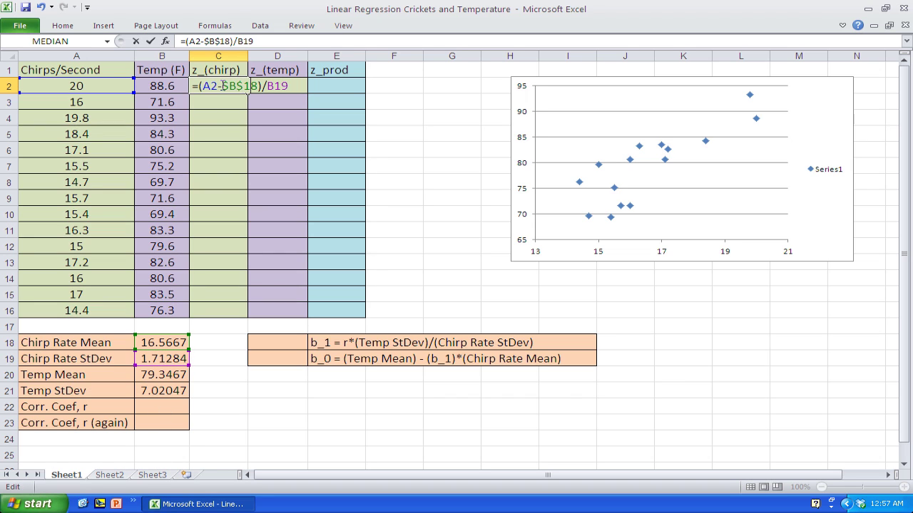
{"action": "type", "text": "$"}
{"action": "key", "text": "Right"}
{"action": "type", "text": "$"}
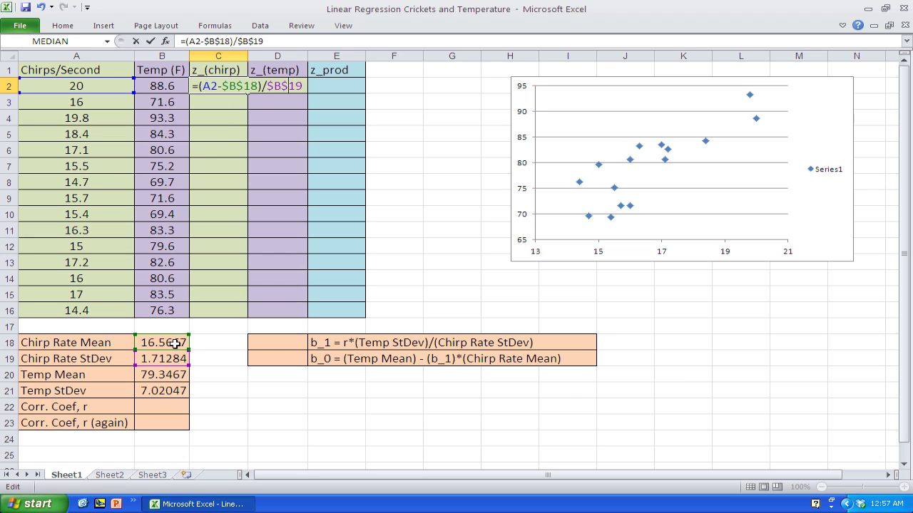
{"action": "key", "text": "Return"}
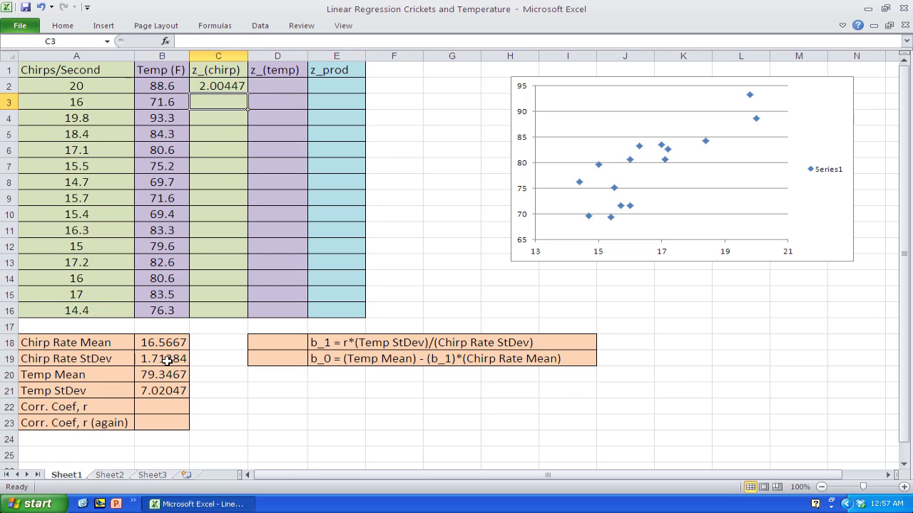
Fill C2's z-score formula down to C16 and check the copied formula in C3.
{"action": "left_click", "coordinate": [226, 87]}
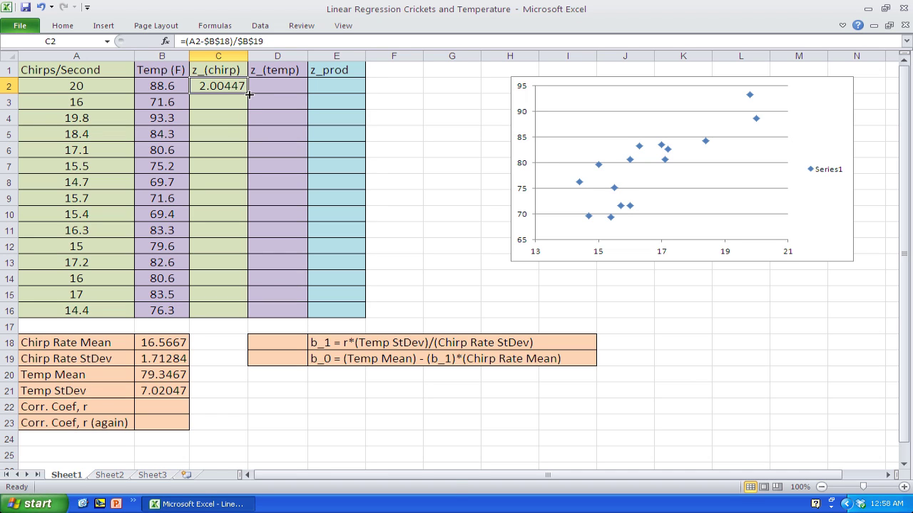
{"action": "left_click_drag", "start_coordinate": [247, 93], "coordinate": [260, 323]}
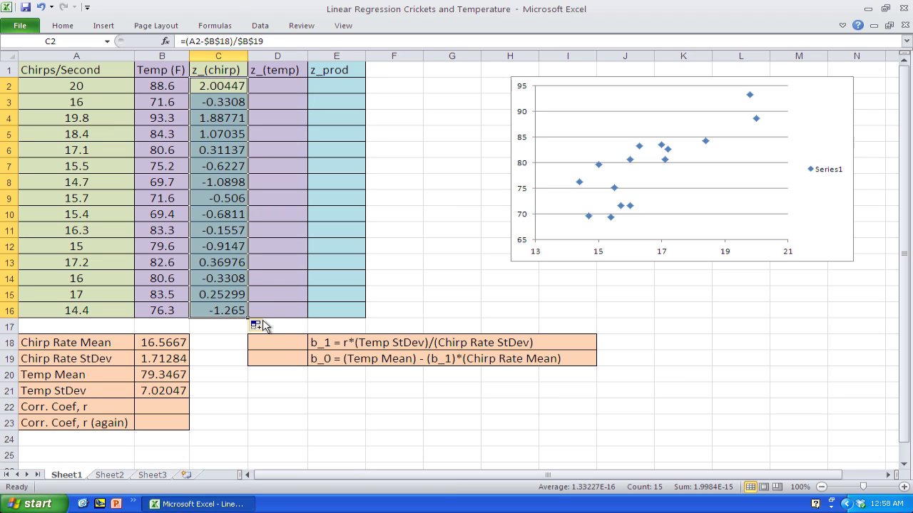
{"action": "left_click", "coordinate": [217, 86]}
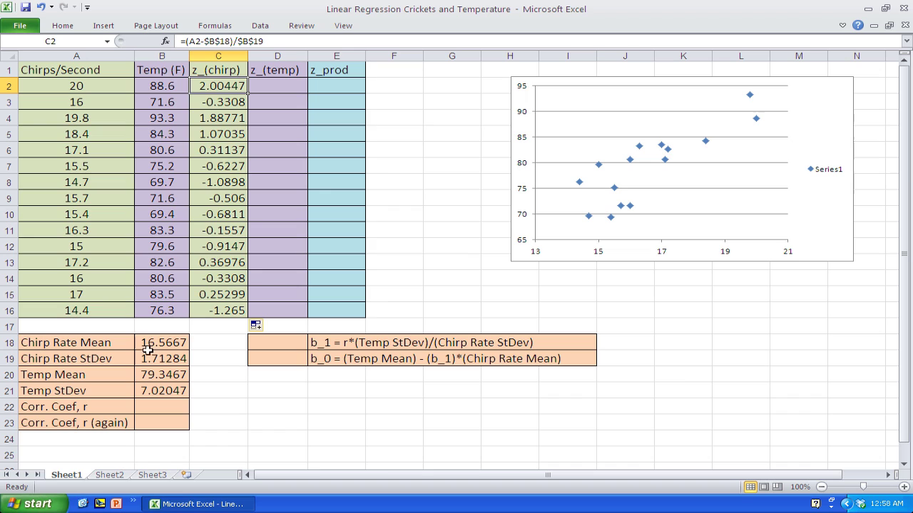
{"action": "left_click", "coordinate": [222, 102]}
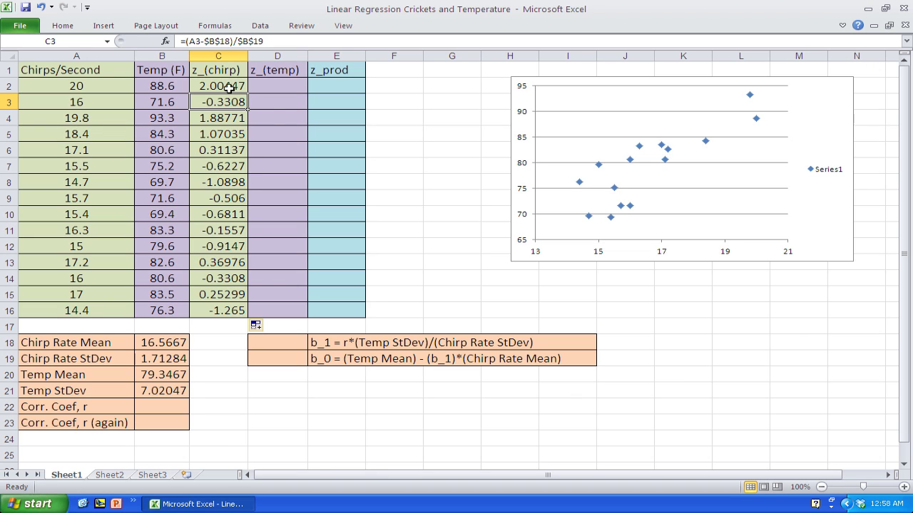
Build the first temperature z-score formula in D2 from B2, mean B20 and StDev B21.
{"action": "left_click", "coordinate": [273, 81]}
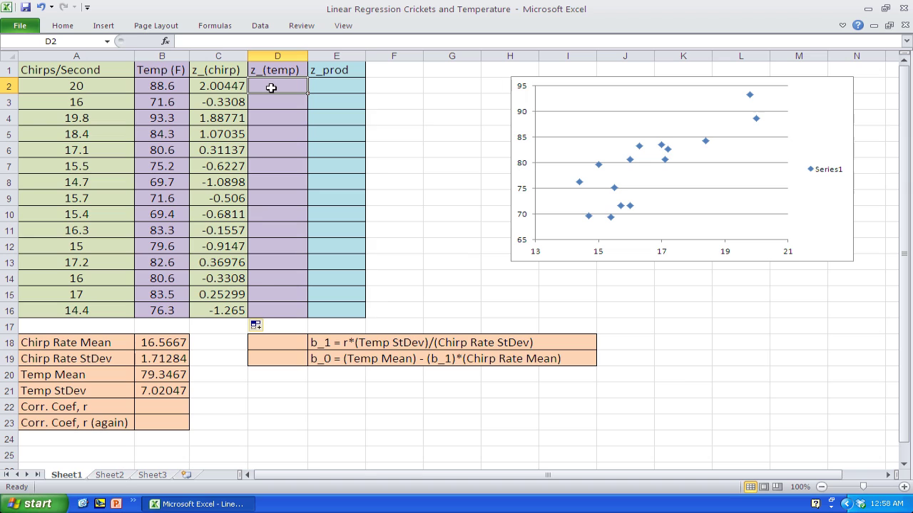
{"action": "type", "text": "="}
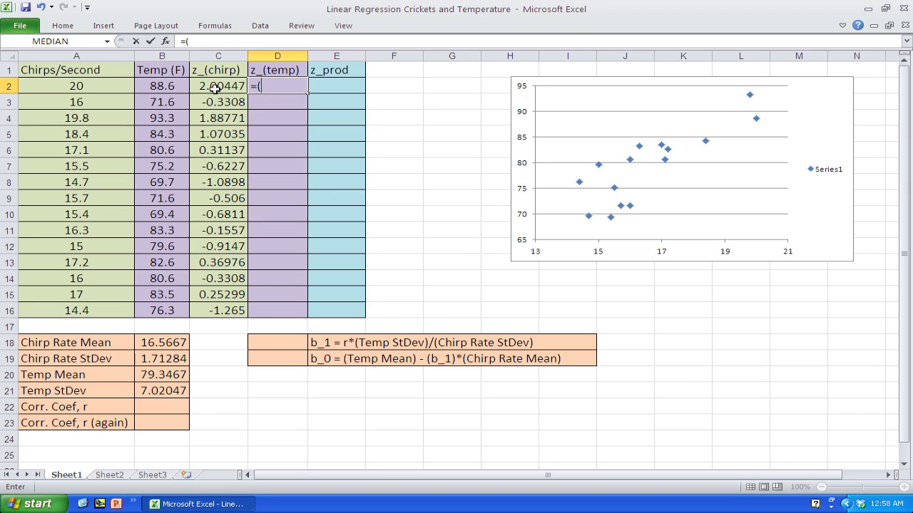
{"action": "type", "text": "("}
{"action": "left_click", "coordinate": [163, 87]}
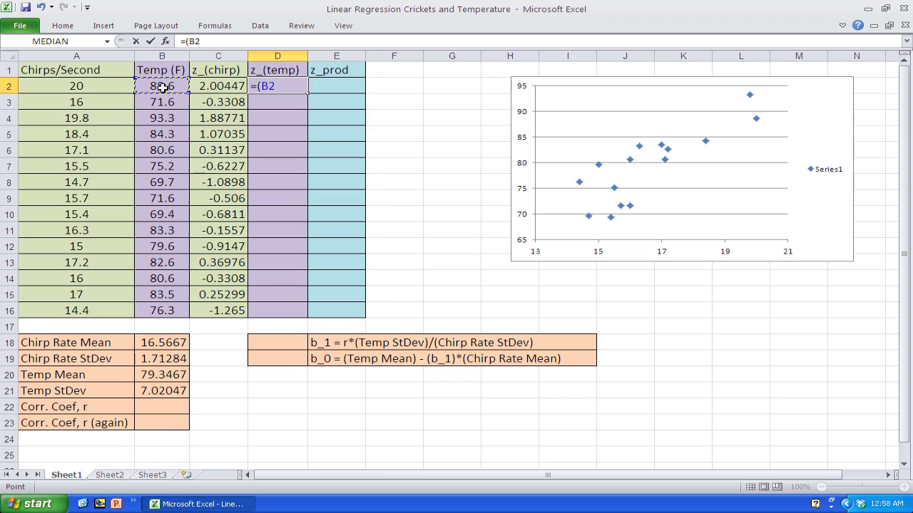
{"action": "type", "text": "-"}
{"action": "left_click", "coordinate": [152, 375]}
{"action": "type", "text": "/"}
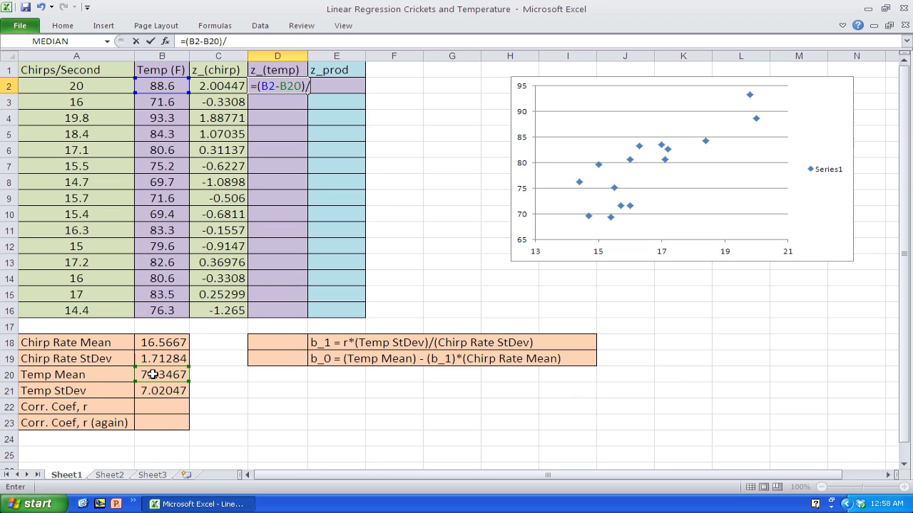
{"action": "left_click", "coordinate": [147, 392]}
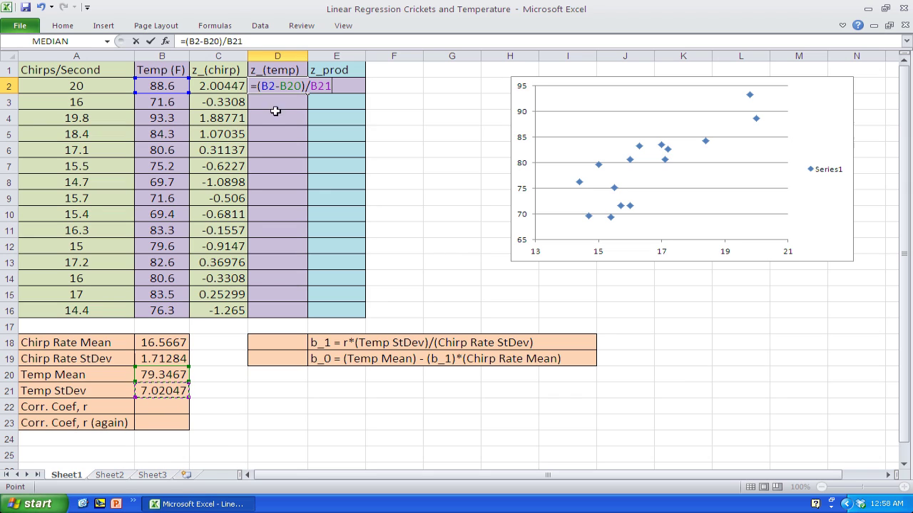
Make the B20 and B21 references absolute, then fill D2's formula down to D16.
{"action": "left_click", "coordinate": [282, 85]}
{"action": "key", "text": "F4"}
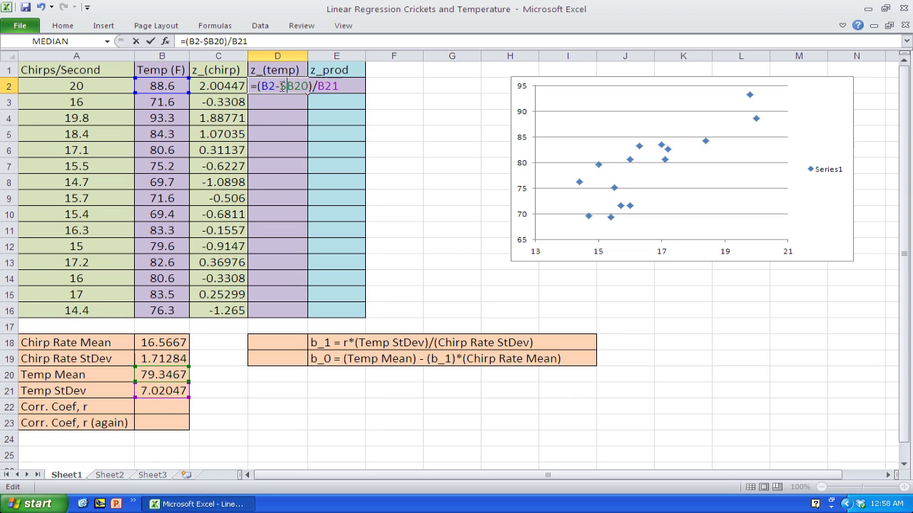
{"action": "key", "text": "End"}
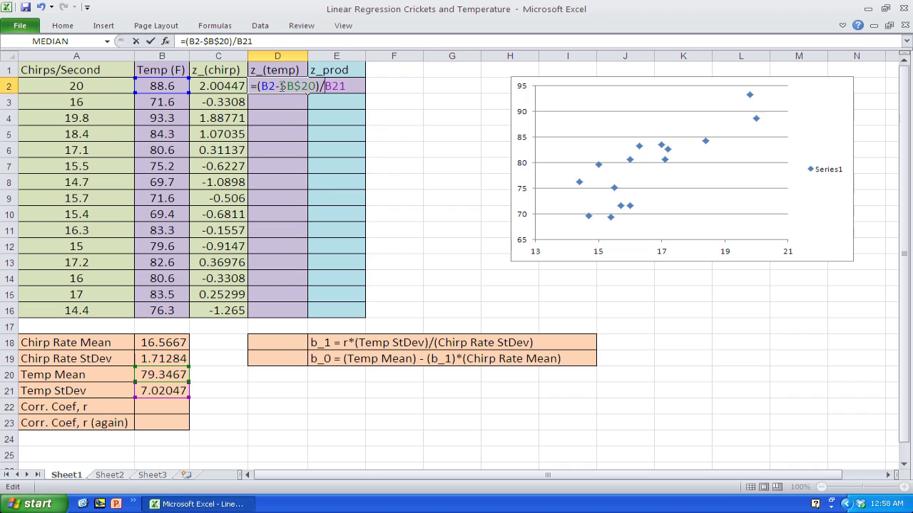
{"action": "key", "text": "F4"}
{"action": "key", "text": "Return"}
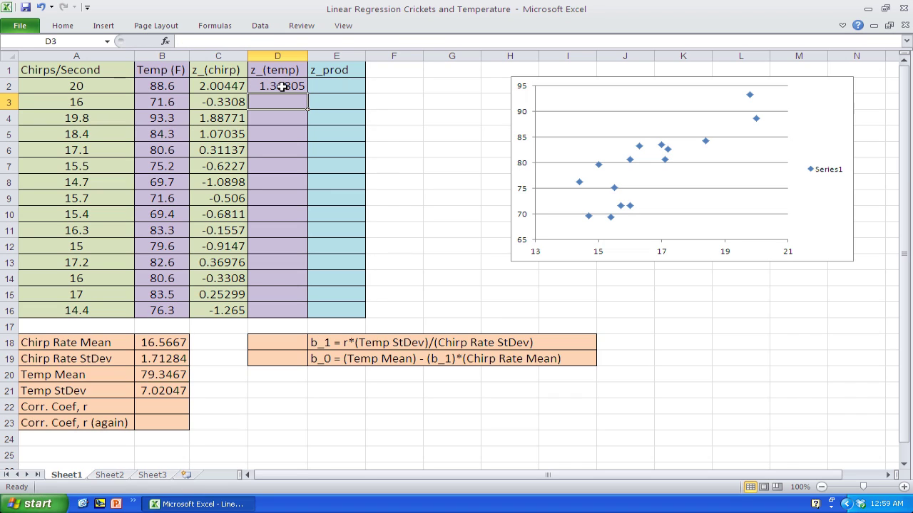
{"action": "left_click", "coordinate": [281, 86]}
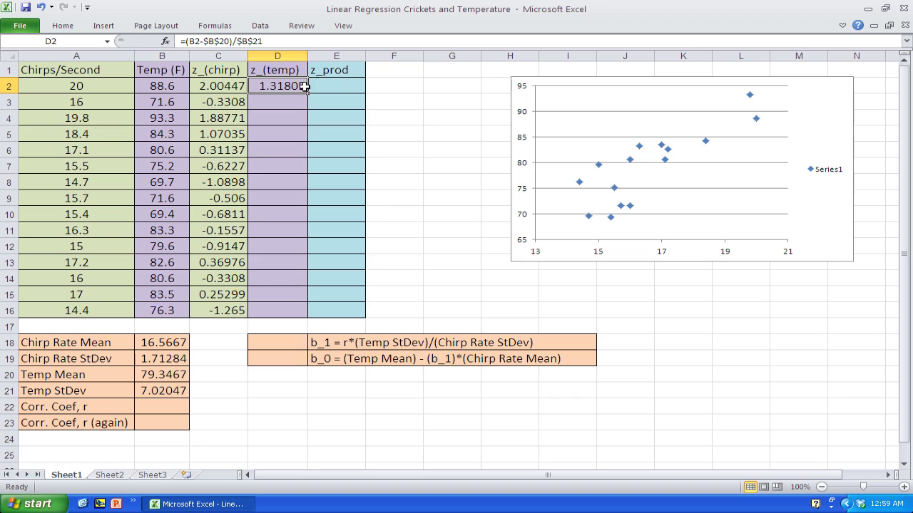
{"action": "left_click_drag", "start_coordinate": [308, 93], "coordinate": [308, 321]}
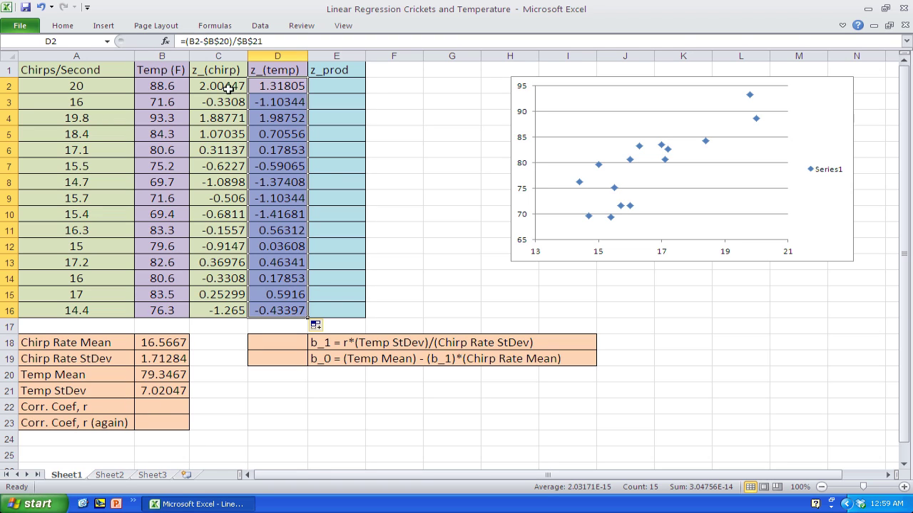
Enter =C2*D2 in E2 and fill it down to E16.
{"action": "left_click", "coordinate": [336, 84]}
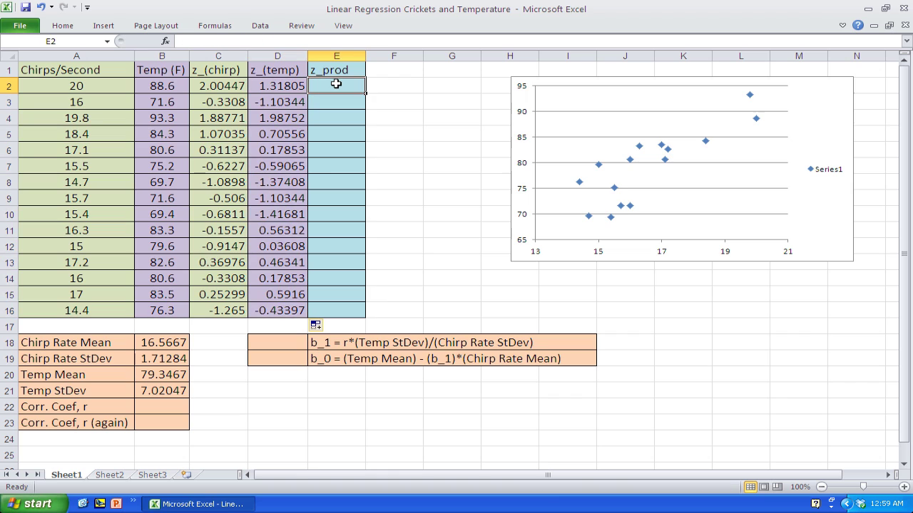
{"action": "type", "text": "="}
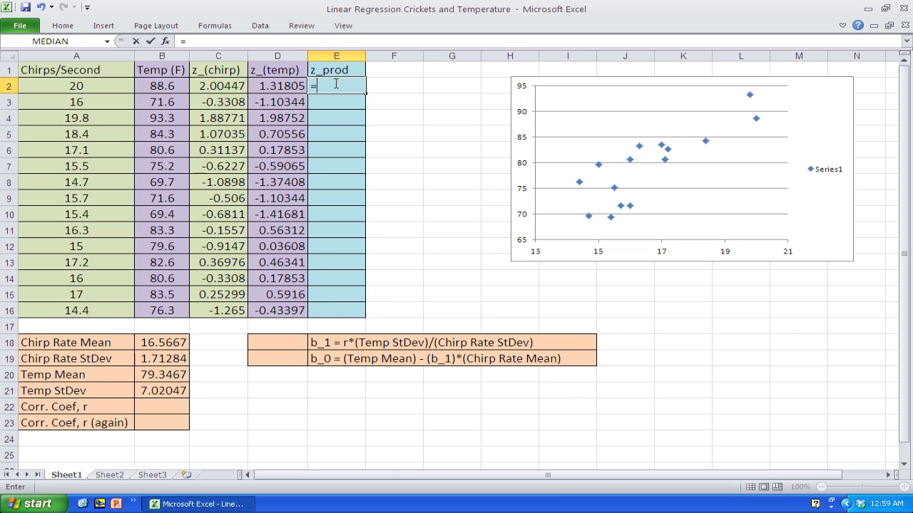
{"action": "left_click", "coordinate": [233, 85]}
{"action": "type", "text": "*"}
{"action": "left_click", "coordinate": [277, 85]}
{"action": "key", "text": "Return"}
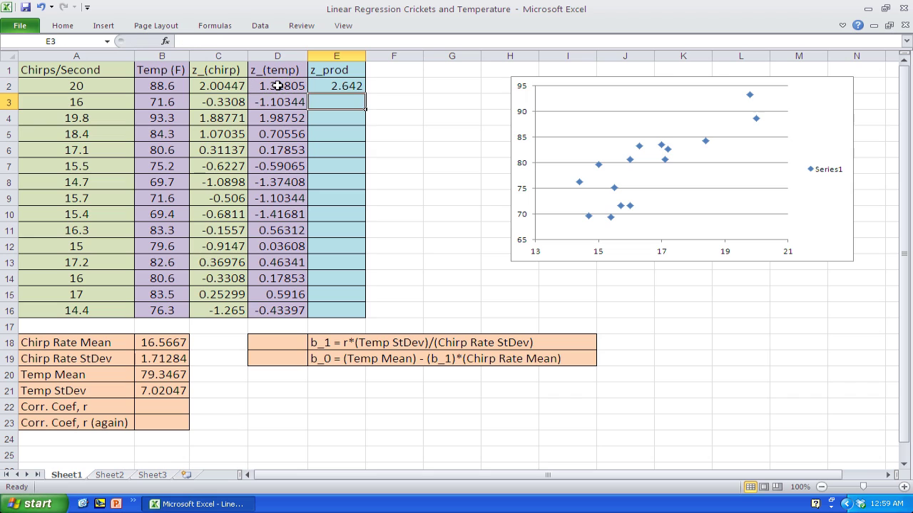
{"action": "left_click", "coordinate": [336, 86]}
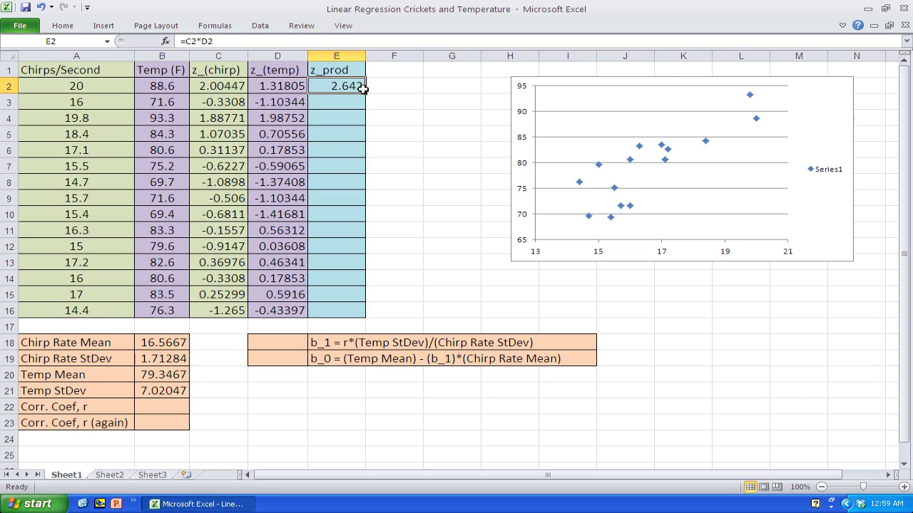
{"action": "left_click_drag", "start_coordinate": [366, 93], "coordinate": [368, 319]}
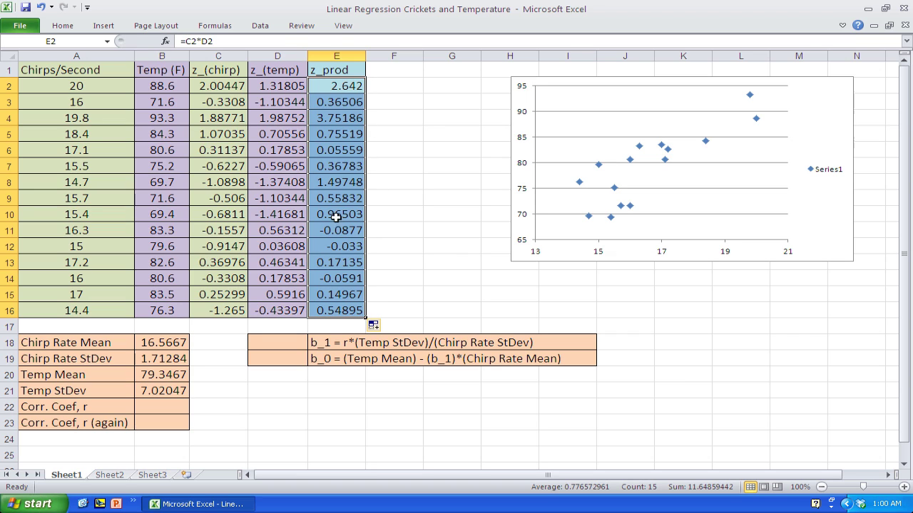
In B22, enter =SUM(E2:E16)/14 to get the correlation coefficient r = 0.83204.
{"action": "left_click", "coordinate": [161, 406]}
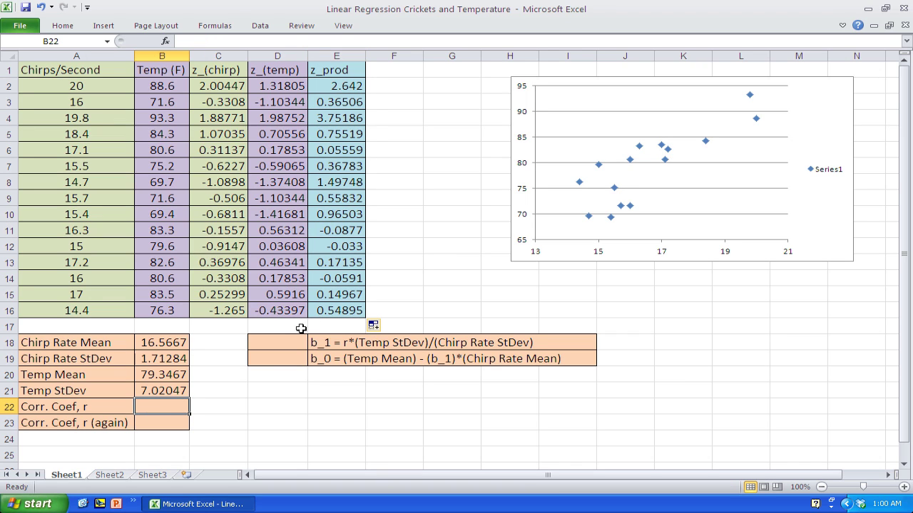
{"action": "type", "text": "="}
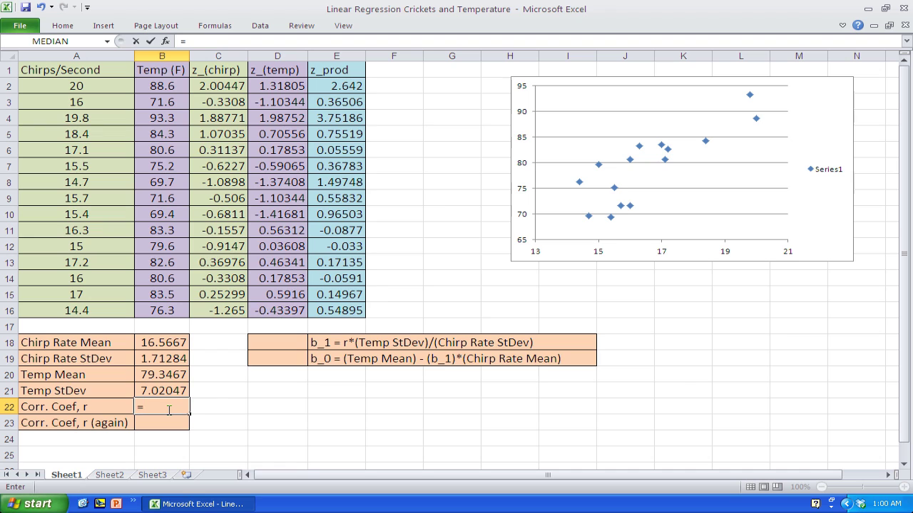
{"action": "type", "text": "sum("}
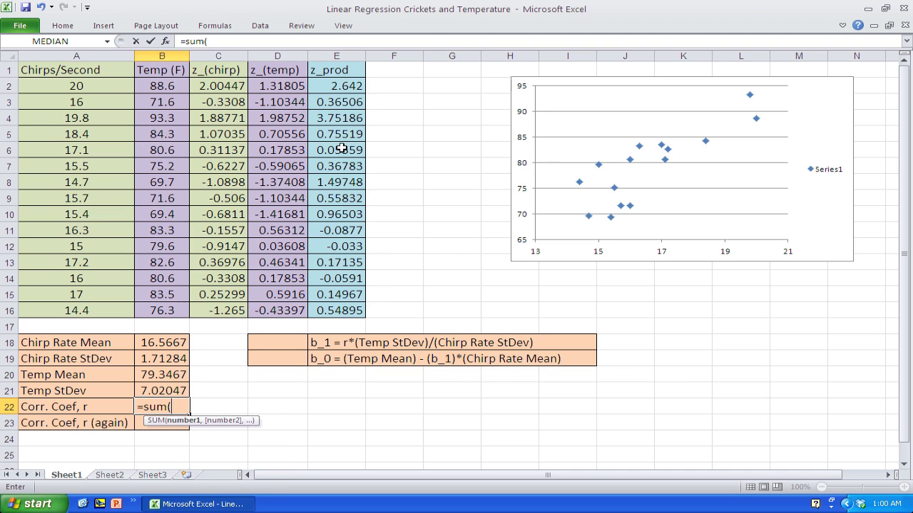
{"action": "left_click_drag", "start_coordinate": [345, 86], "coordinate": [354, 310]}
{"action": "type", "text": ")/14"}
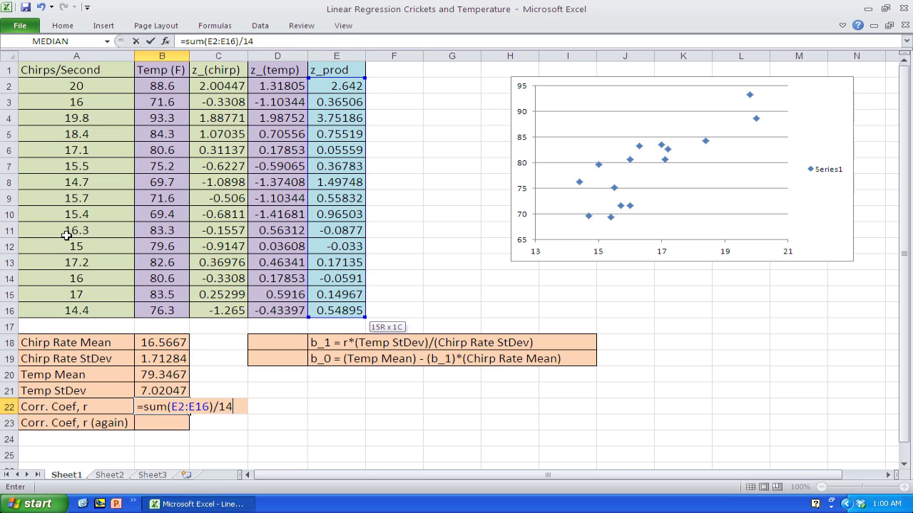
{"action": "key", "text": "Return"}
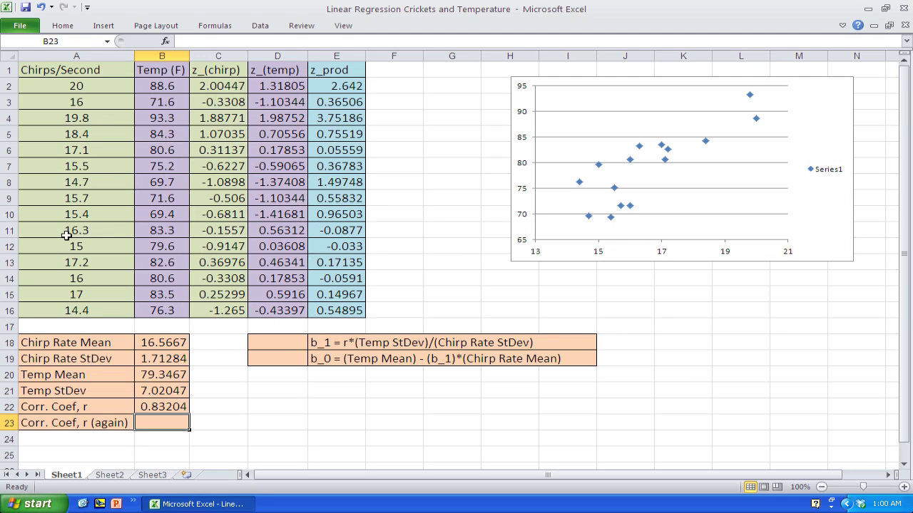
In B23, verify r with =CORREL(A2:A16,B2:B16), which also returns 0.83204.
{"action": "type", "text": "="}
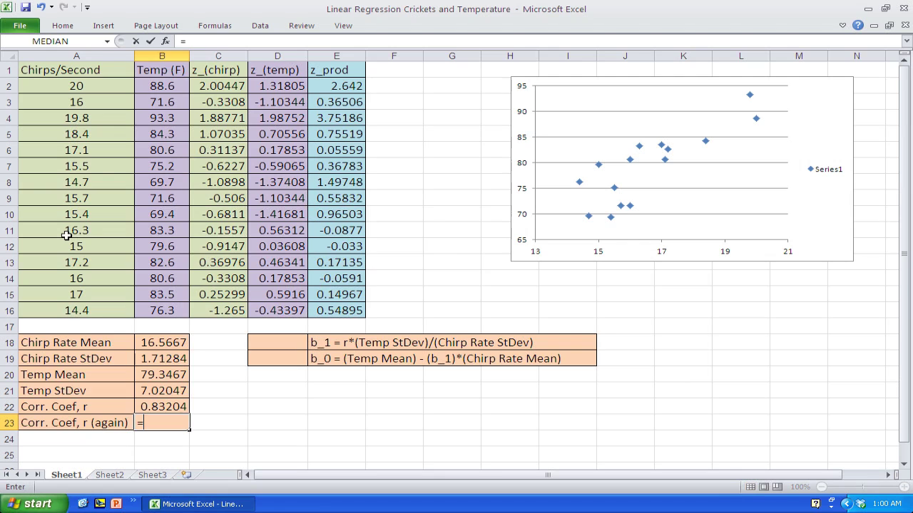
{"action": "type", "text": "cor"}
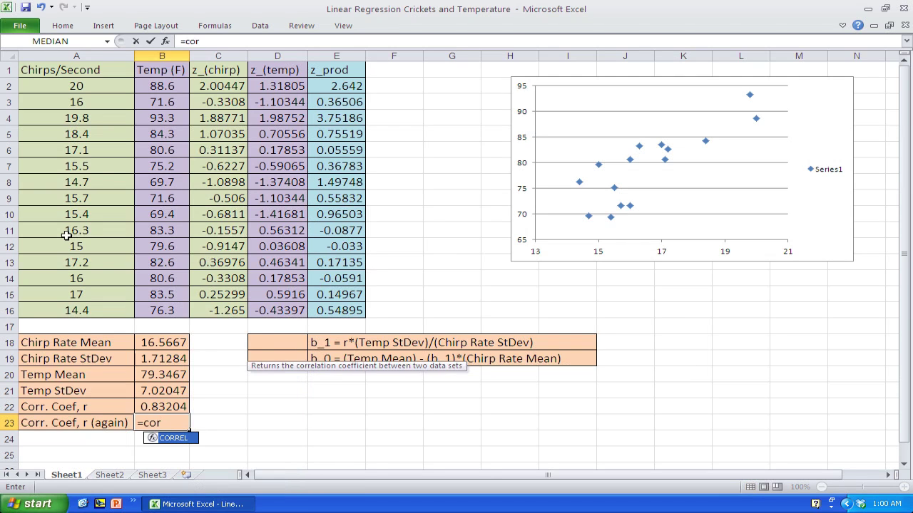
{"action": "type", "text": "rel("}
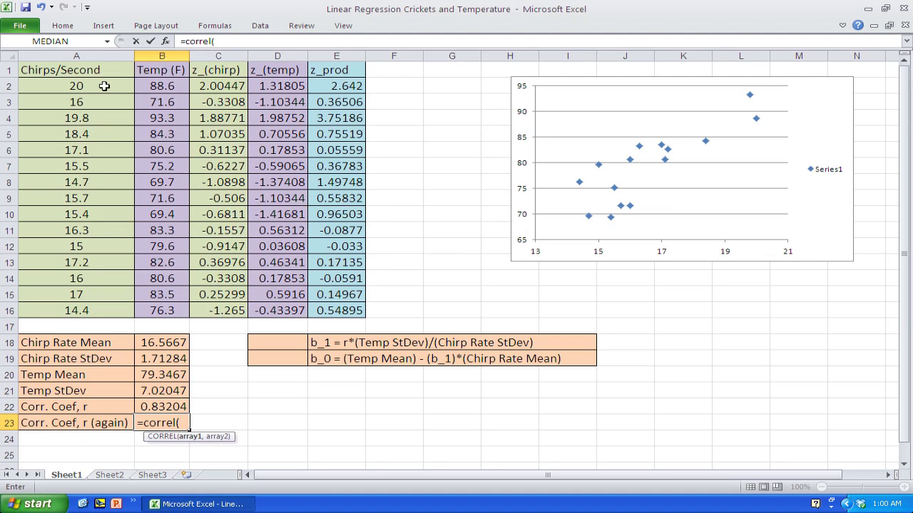
{"action": "left_click_drag", "start_coordinate": [104, 85], "coordinate": [102, 311]}
{"action": "type", "text": ","}
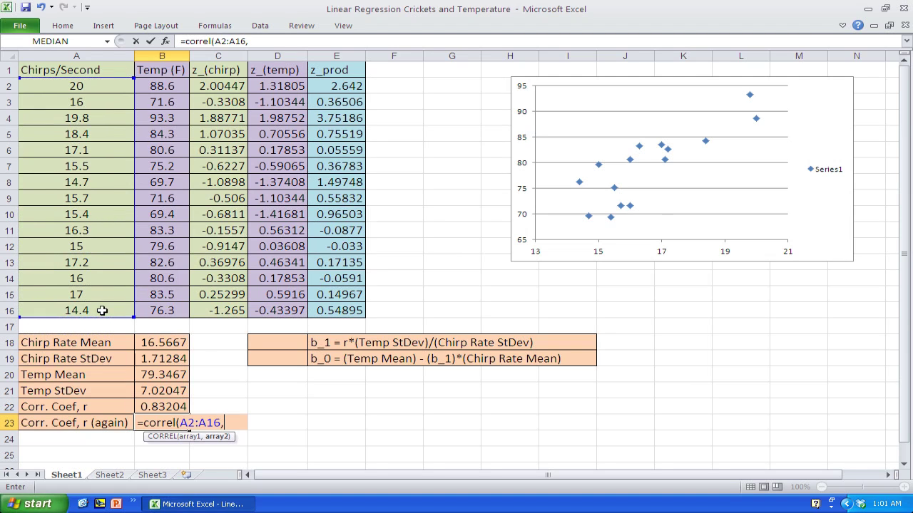
{"action": "left_click_drag", "start_coordinate": [155, 89], "coordinate": [166, 312]}
{"action": "type", "text": ")"}
{"action": "key", "text": "Return"}
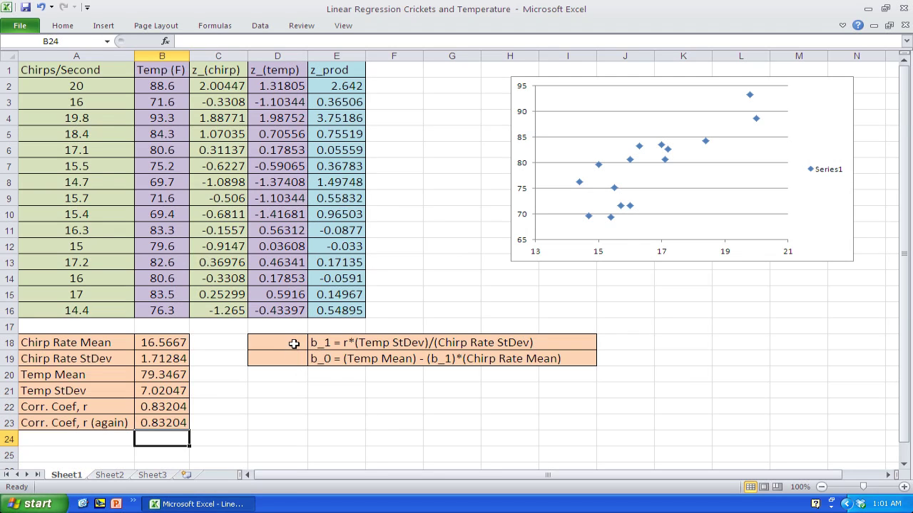
In D18, compute b_1 as =B22*B21/B19, giving 3.41032.
{"action": "left_click", "coordinate": [294, 344]}
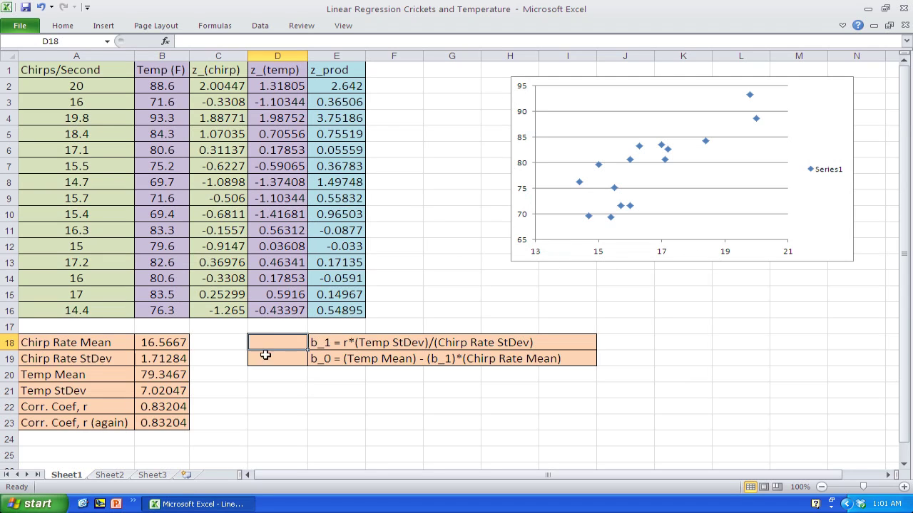
{"action": "type", "text": "="}
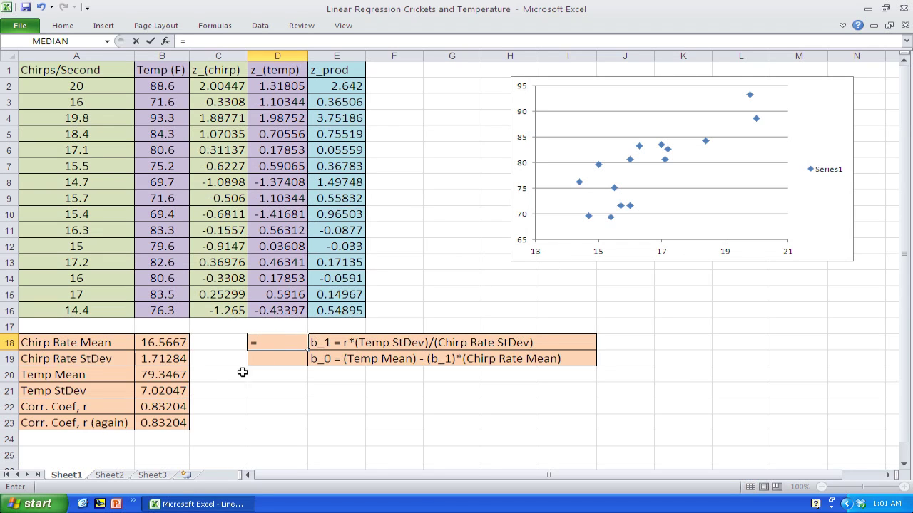
{"action": "left_click", "coordinate": [168, 407]}
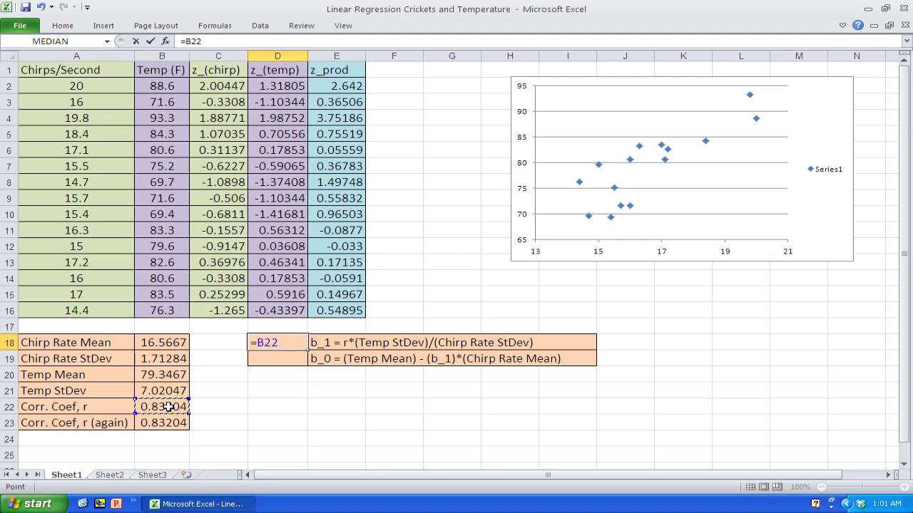
{"action": "type", "text": "*"}
{"action": "left_click", "coordinate": [161, 392]}
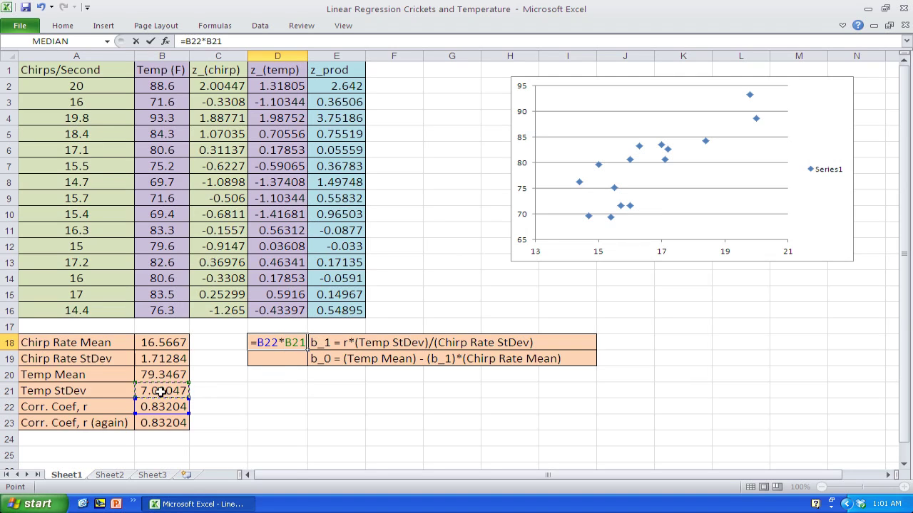
{"action": "type", "text": "/"}
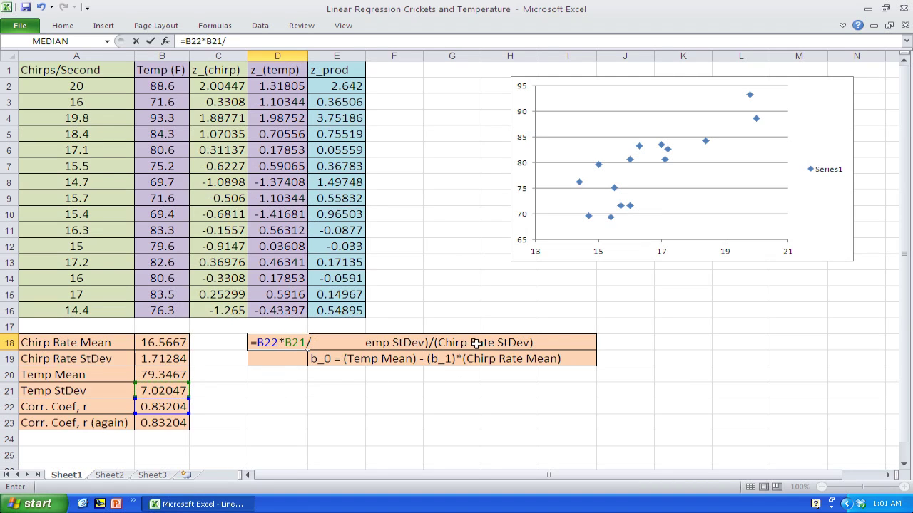
{"action": "left_click", "coordinate": [172, 360]}
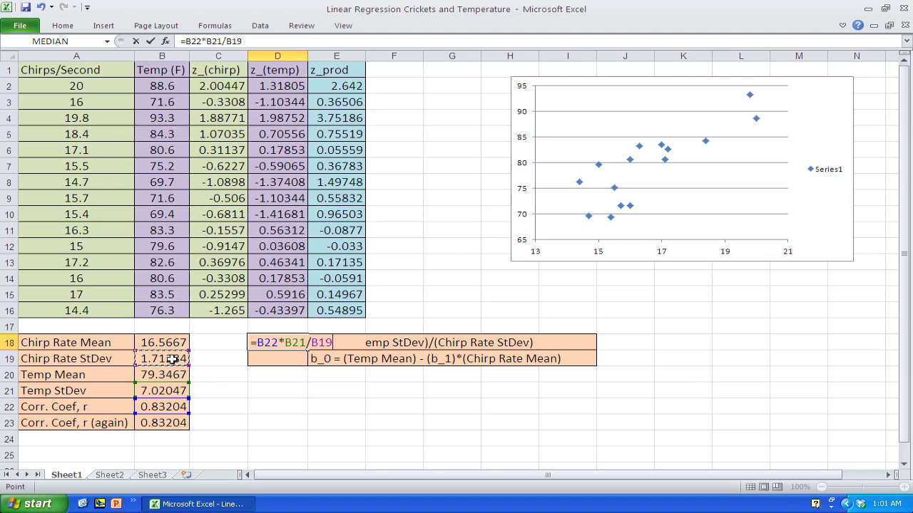
{"action": "key", "text": "Return"}
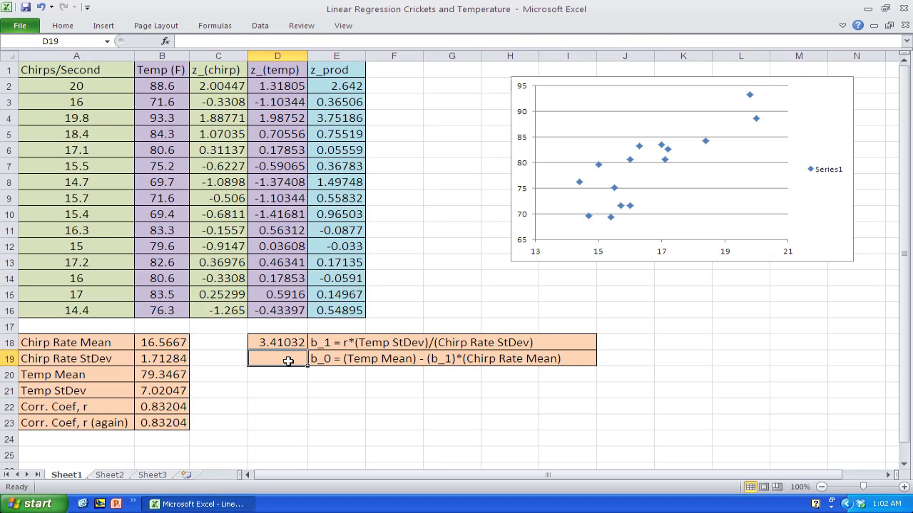
In D19, enter =B20-D18*B18 for the intercept b_0, giving 22.849.
{"action": "type", "text": "="}
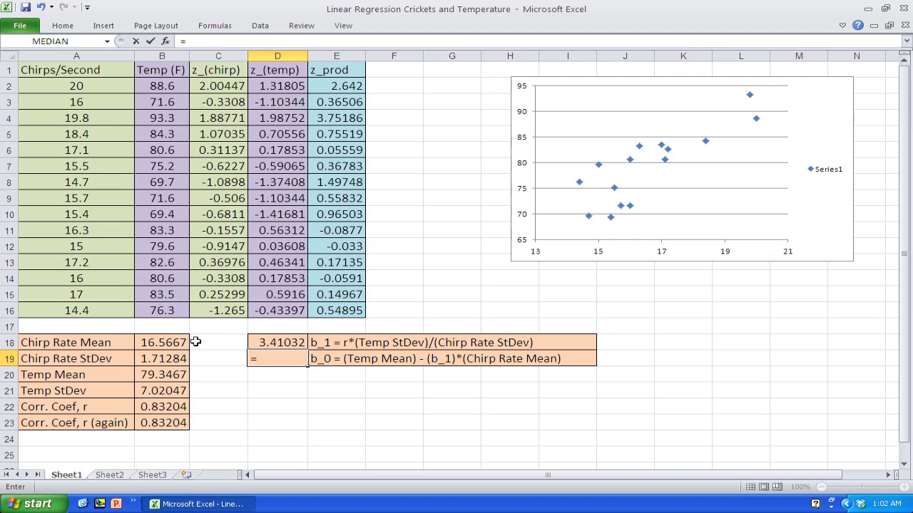
{"action": "left_click", "coordinate": [160, 376]}
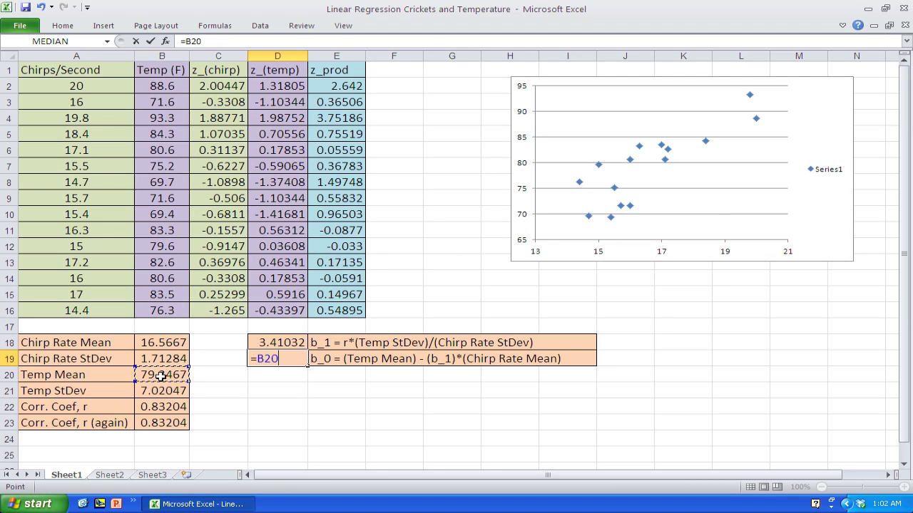
{"action": "type", "text": "-"}
{"action": "left_click", "coordinate": [264, 343]}
{"action": "type", "text": "*"}
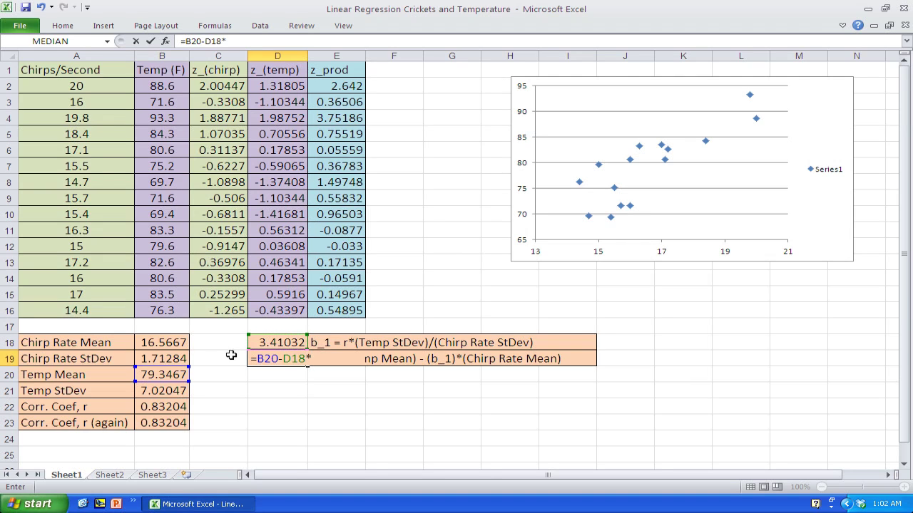
{"action": "left_click", "coordinate": [163, 343]}
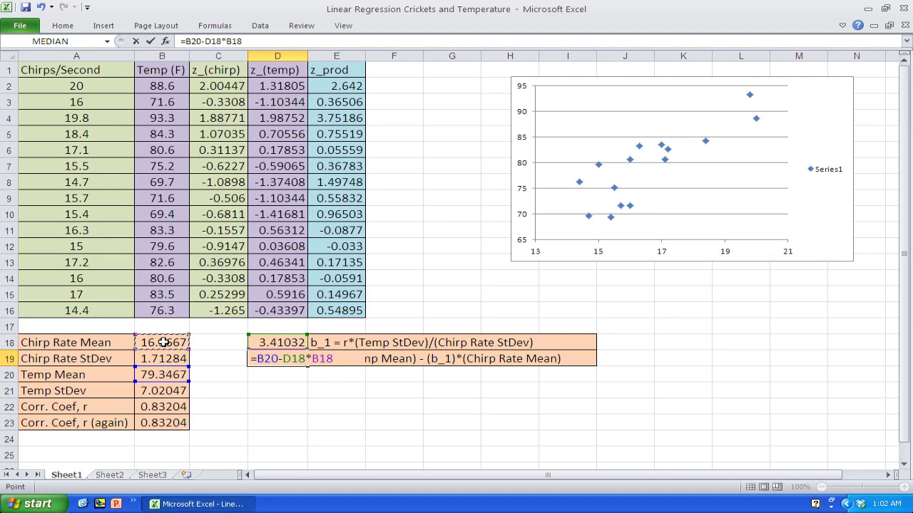
{"action": "key", "text": "Return"}
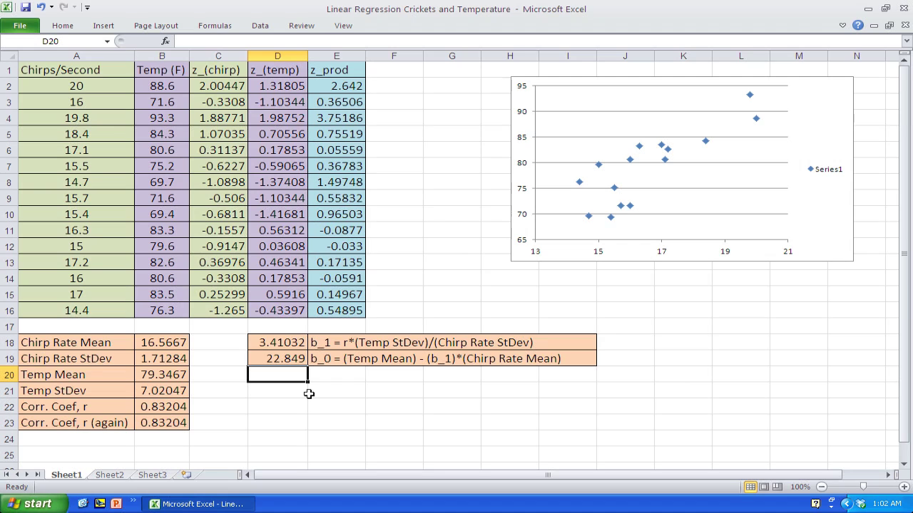
Enter the text y=3.41032x+22.849 in D20.
{"action": "type", "text": "y"}
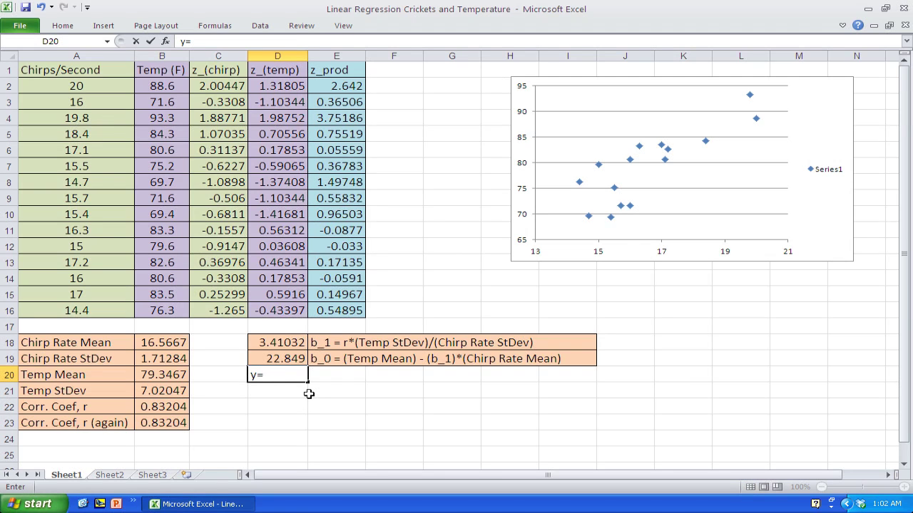
{"action": "type", "text": "=3.41032x+"}
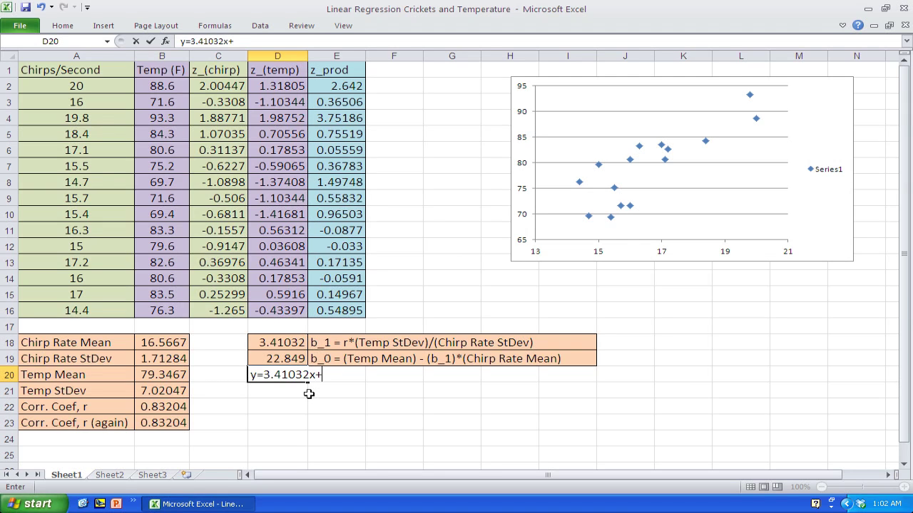
{"action": "type", "text": "22.849"}
{"action": "key", "text": "shift+Left"}
{"action": "key", "text": "Right"}
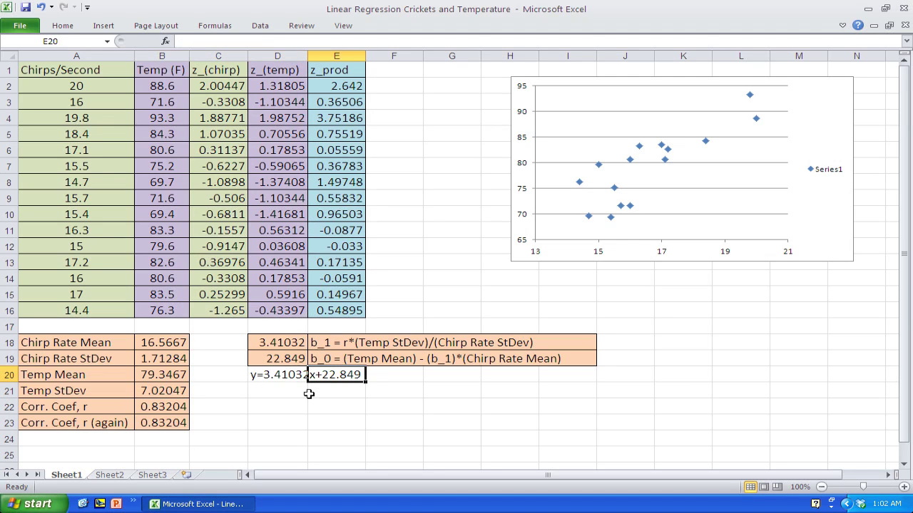
{"action": "key", "text": "Down"}
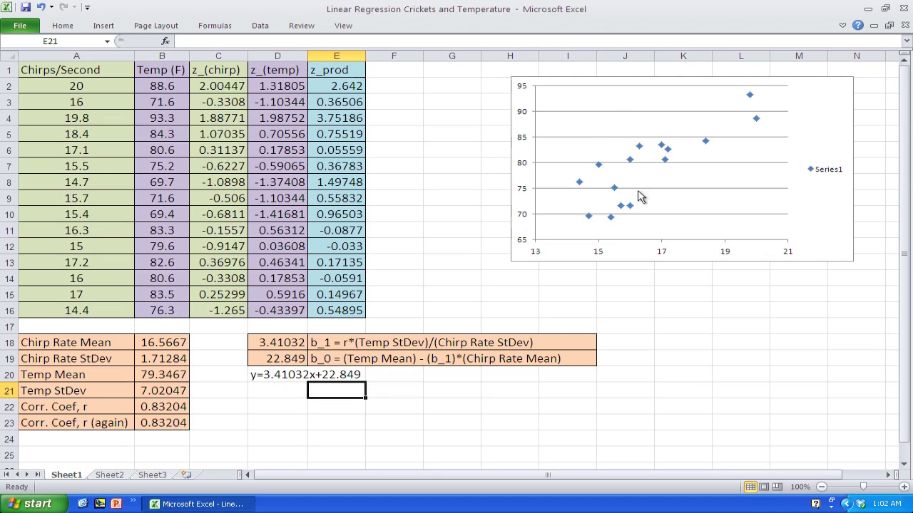
Move the scatter chart up-left and enlarge it to span columns D to K.
{"action": "left_click", "coordinate": [618, 91]}
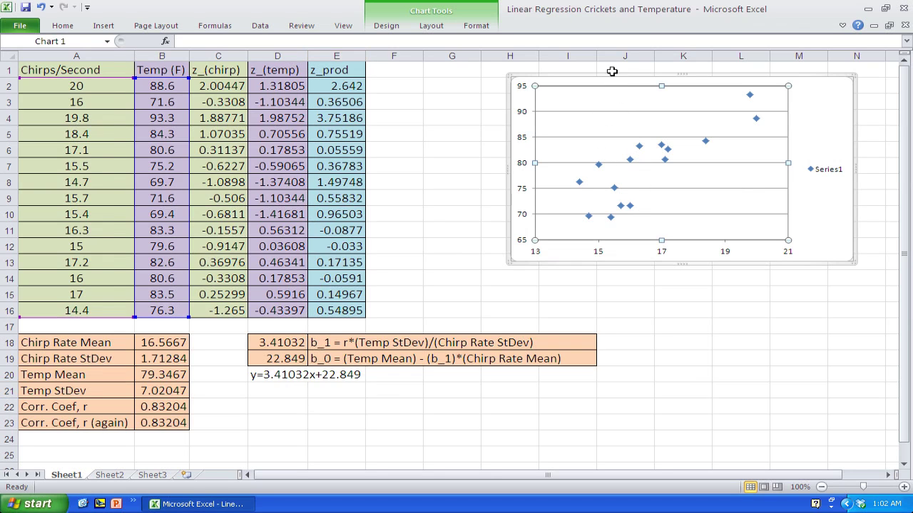
{"action": "left_click_drag", "start_coordinate": [610, 79], "coordinate": [529, 67]}
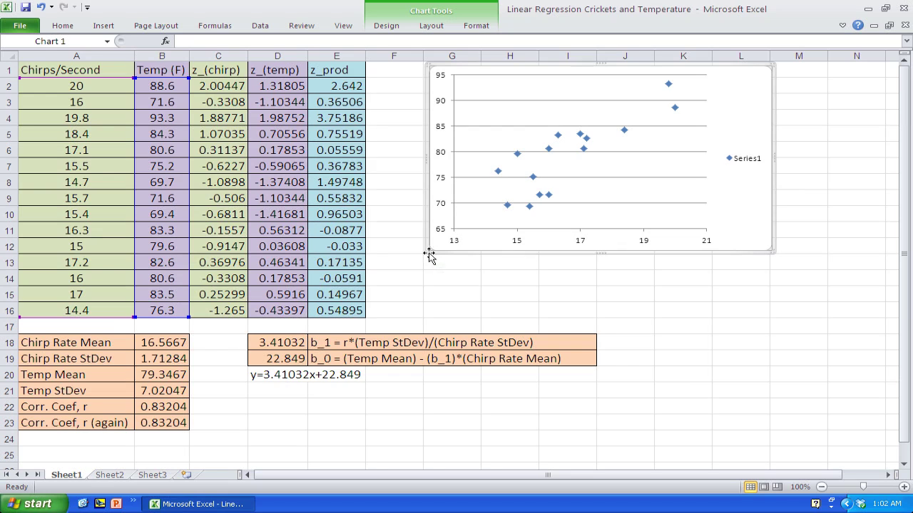
{"action": "left_click_drag", "start_coordinate": [429, 254], "coordinate": [249, 388]}
Add a linear trendline showing its equation and R² (y = 3.4103x + 22.849, R² = 0.6923).
{"action": "left_click", "coordinate": [419, 307]}
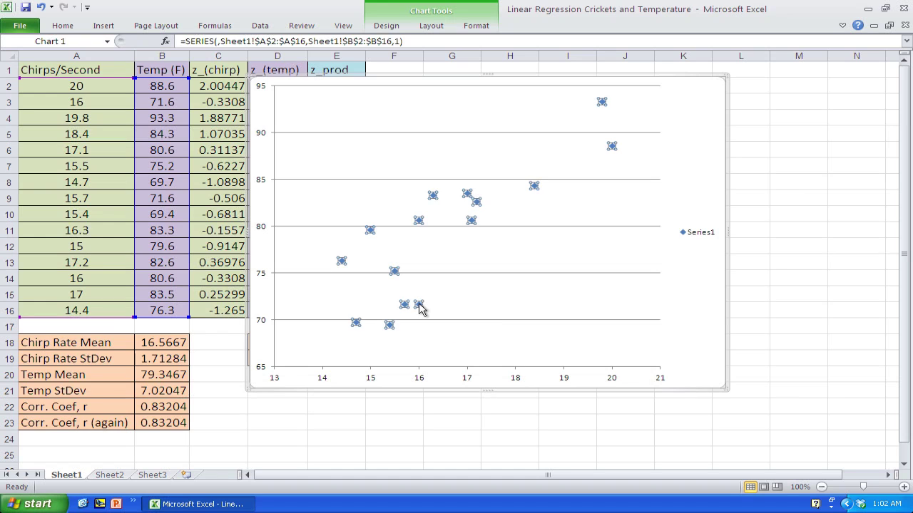
{"action": "right_click", "coordinate": [421, 308]}
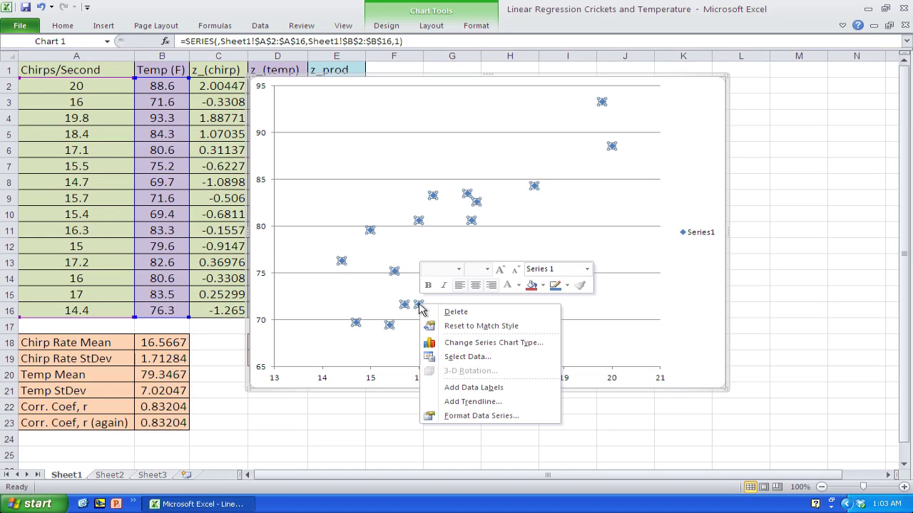
{"action": "left_click", "coordinate": [459, 402]}
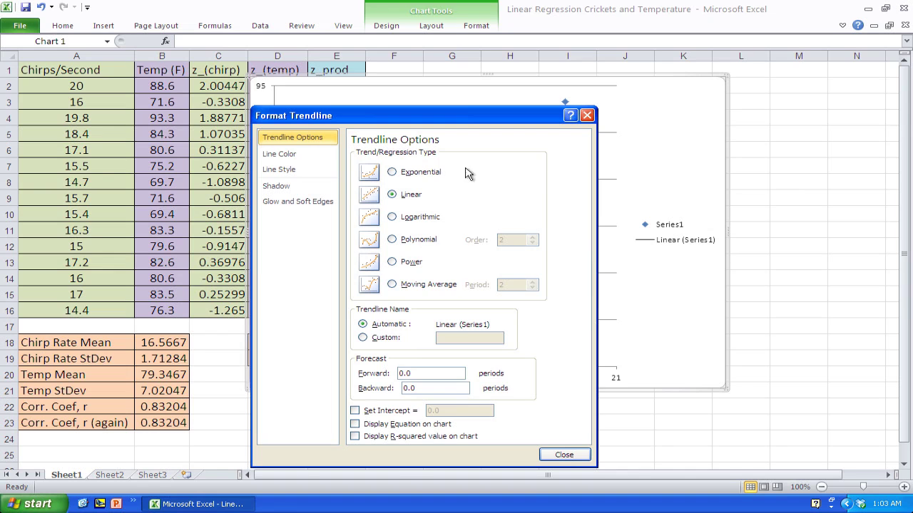
{"action": "left_click_drag", "start_coordinate": [469, 123], "coordinate": [357, 71]}
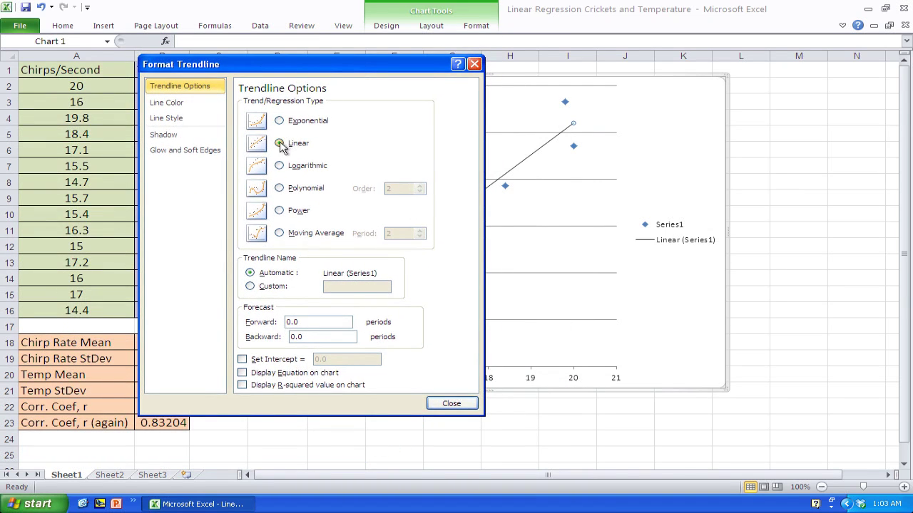
{"action": "left_click", "coordinate": [242, 373]}
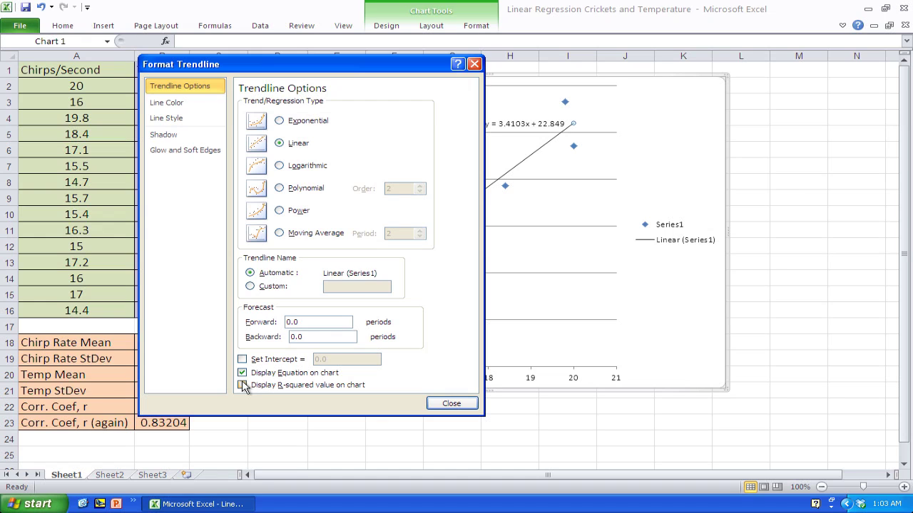
{"action": "left_click", "coordinate": [242, 385]}
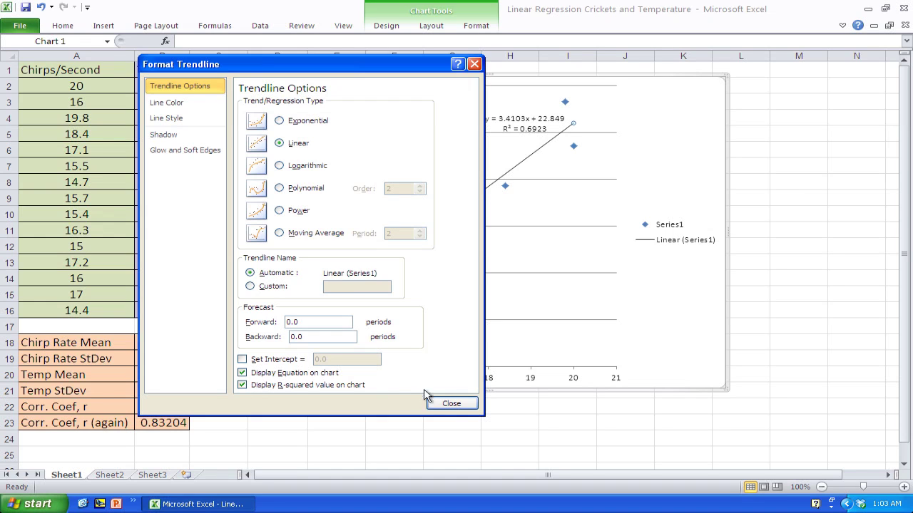
{"action": "left_click", "coordinate": [450, 403]}
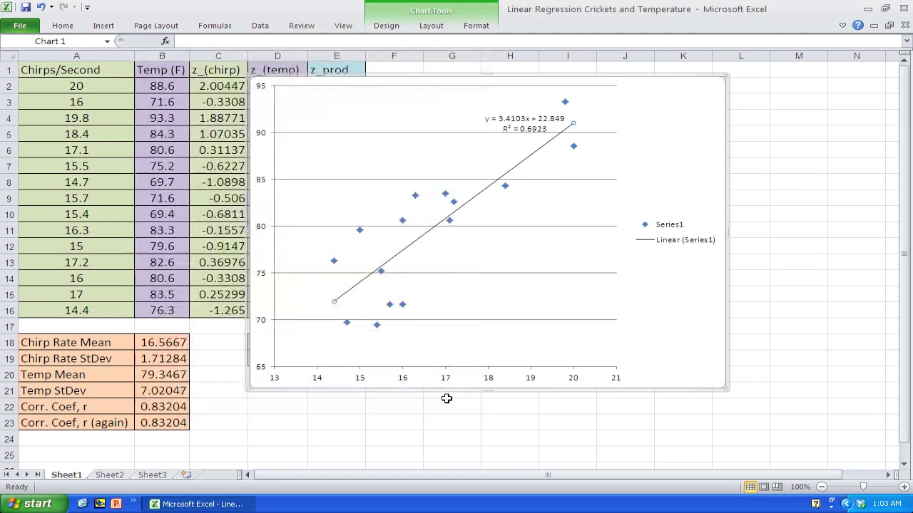
Enlarge the trendline equation and R² label font to 20 pt.
{"action": "left_click", "coordinate": [528, 122]}
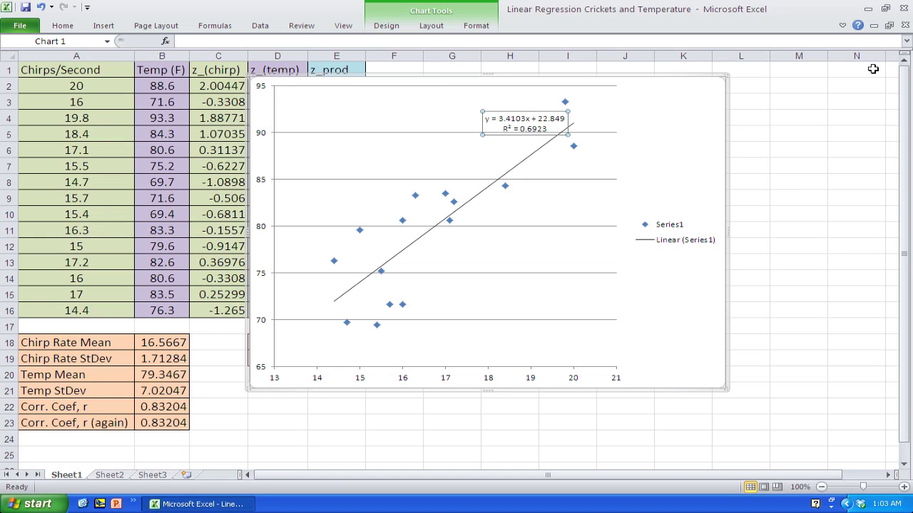
{"action": "left_click", "coordinate": [844, 26]}
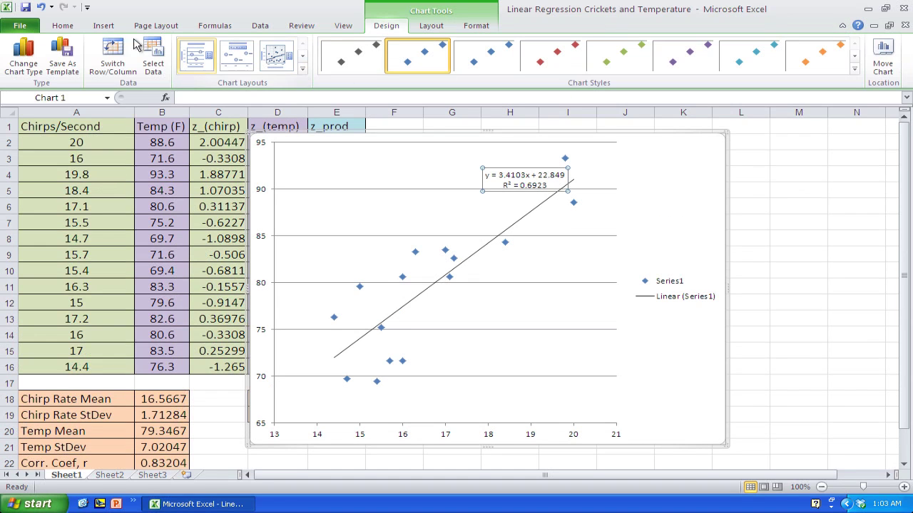
{"action": "left_click", "coordinate": [62, 27]}
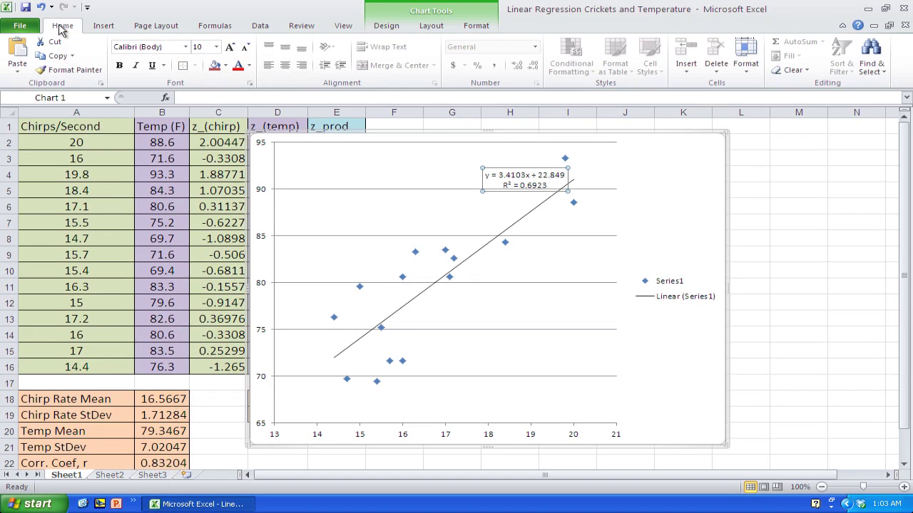
{"action": "left_click", "coordinate": [229, 47]}
{"action": "left_click", "coordinate": [230, 47]}
{"action": "left_click", "coordinate": [235, 52]}
{"action": "left_click", "coordinate": [236, 52]}
{"action": "left_click", "coordinate": [235, 53]}
{"action": "left_click", "coordinate": [235, 52]}
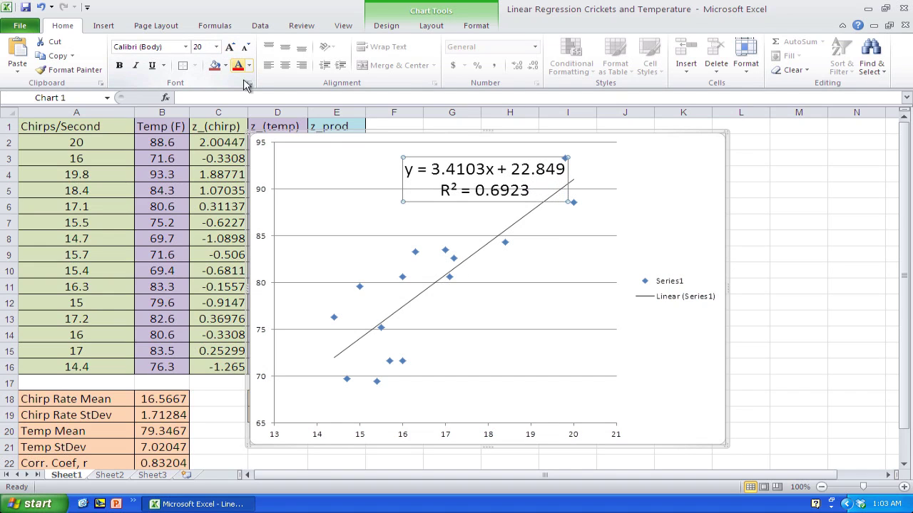
{"action": "left_click", "coordinate": [842, 25]}
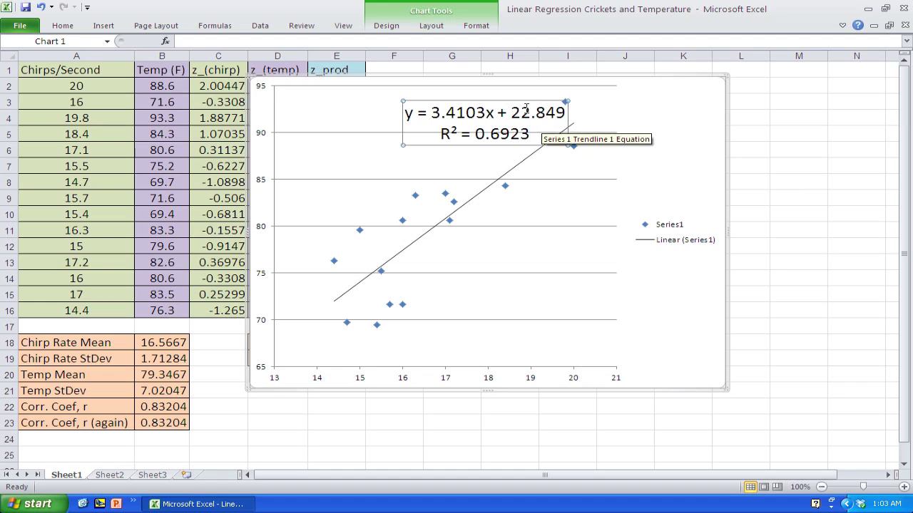
Shift the chart right to uncover columns D–E and place the label above the trendline.
{"action": "left_click_drag", "start_coordinate": [525, 102], "coordinate": [594, 97]}
{"action": "left_click_drag", "start_coordinate": [452, 79], "coordinate": [573, 88]}
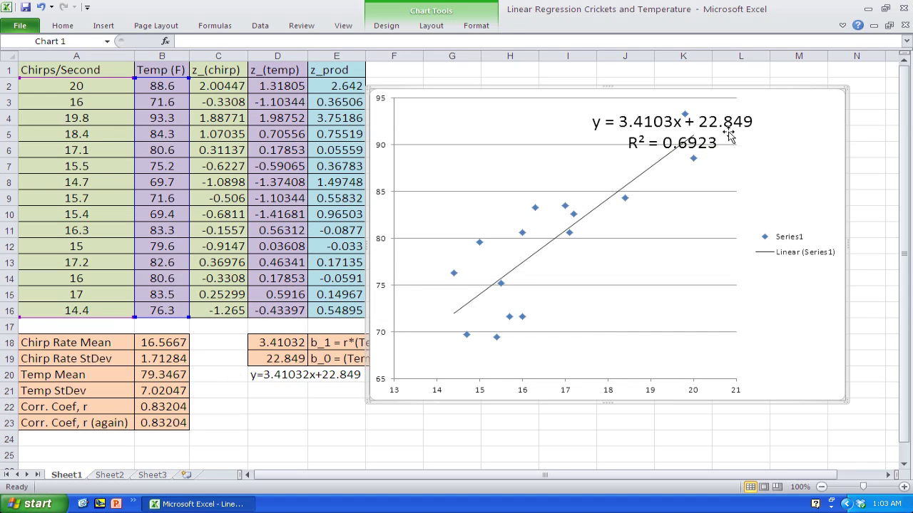
{"action": "left_click", "coordinate": [645, 122]}
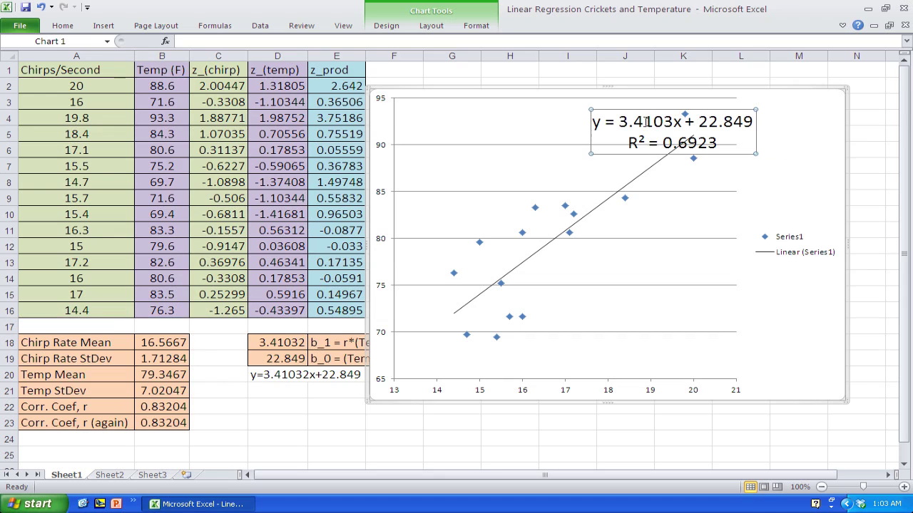
{"action": "left_click_drag", "start_coordinate": [595, 104], "coordinate": [469, 102]}
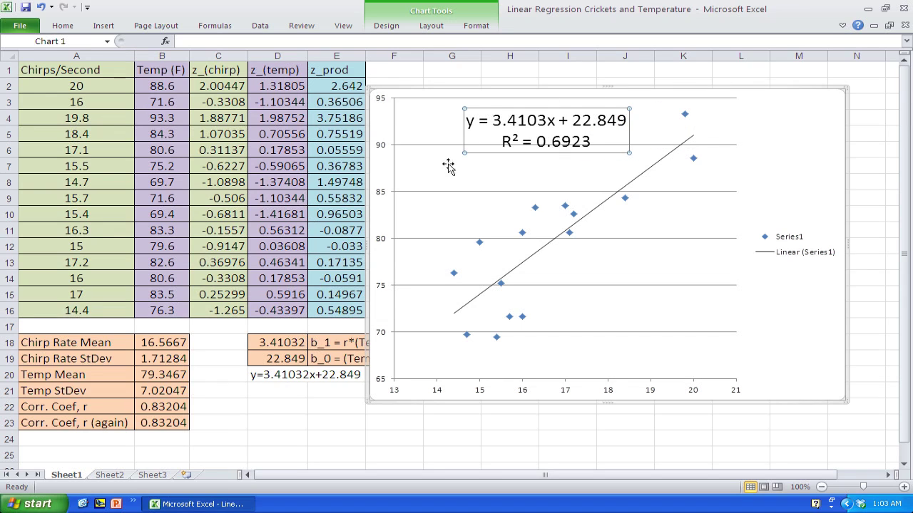
In D22, enter =SQRT(0.6923) to get r = 0.83205.
{"action": "left_click", "coordinate": [260, 410]}
{"action": "type", "text": "=sqrt"}
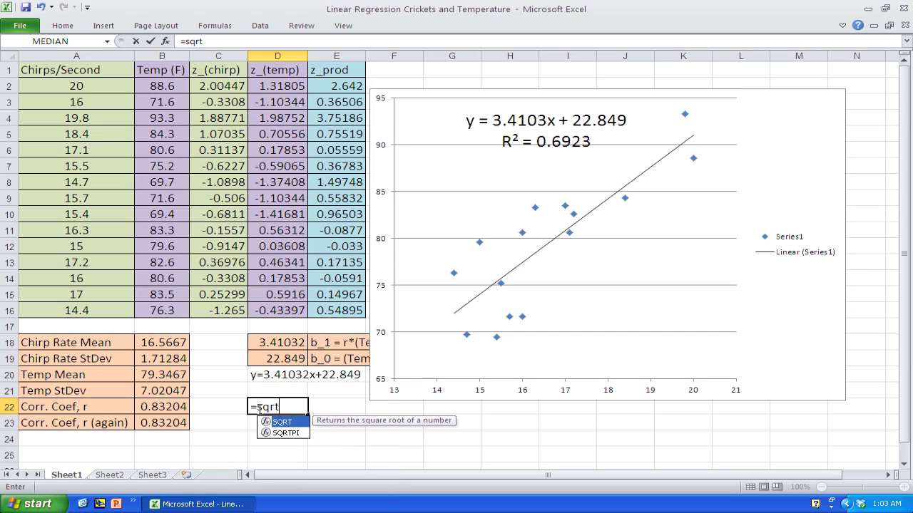
{"action": "type", "text": "(0."}
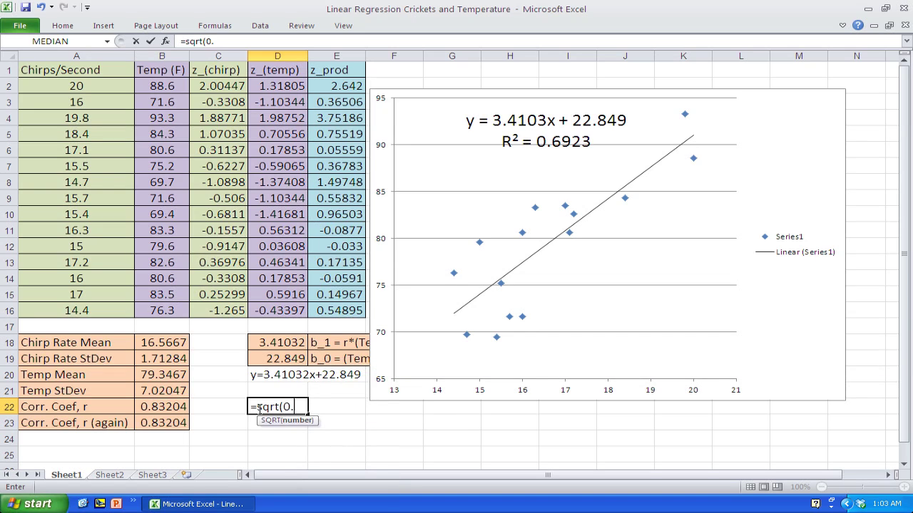
{"action": "type", "text": "6923"}
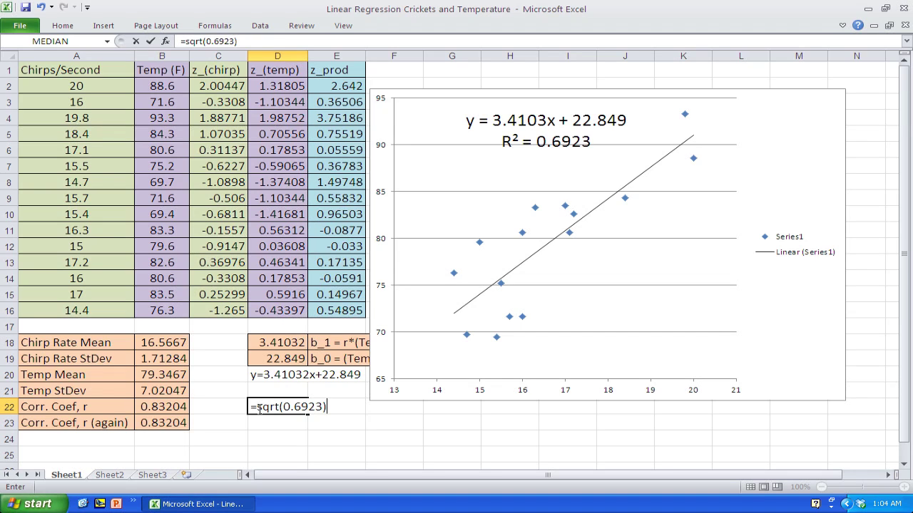
{"action": "key", "text": "Return"}
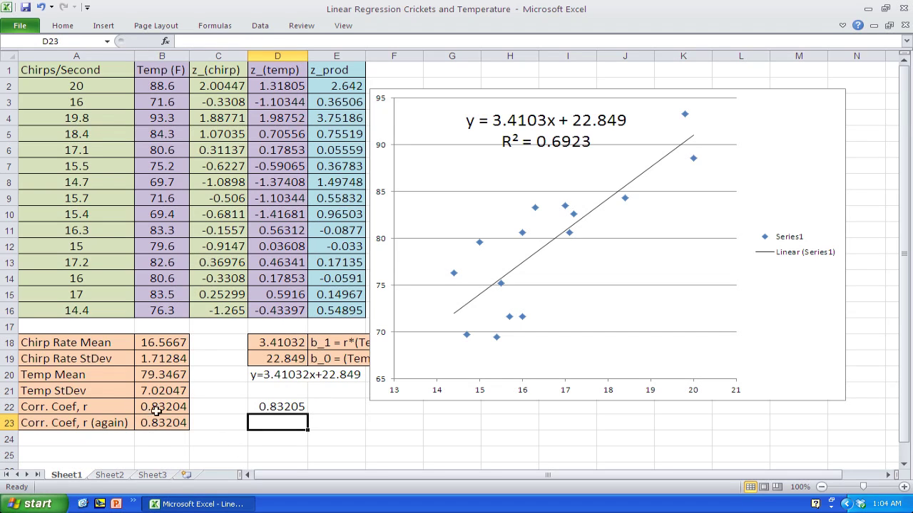